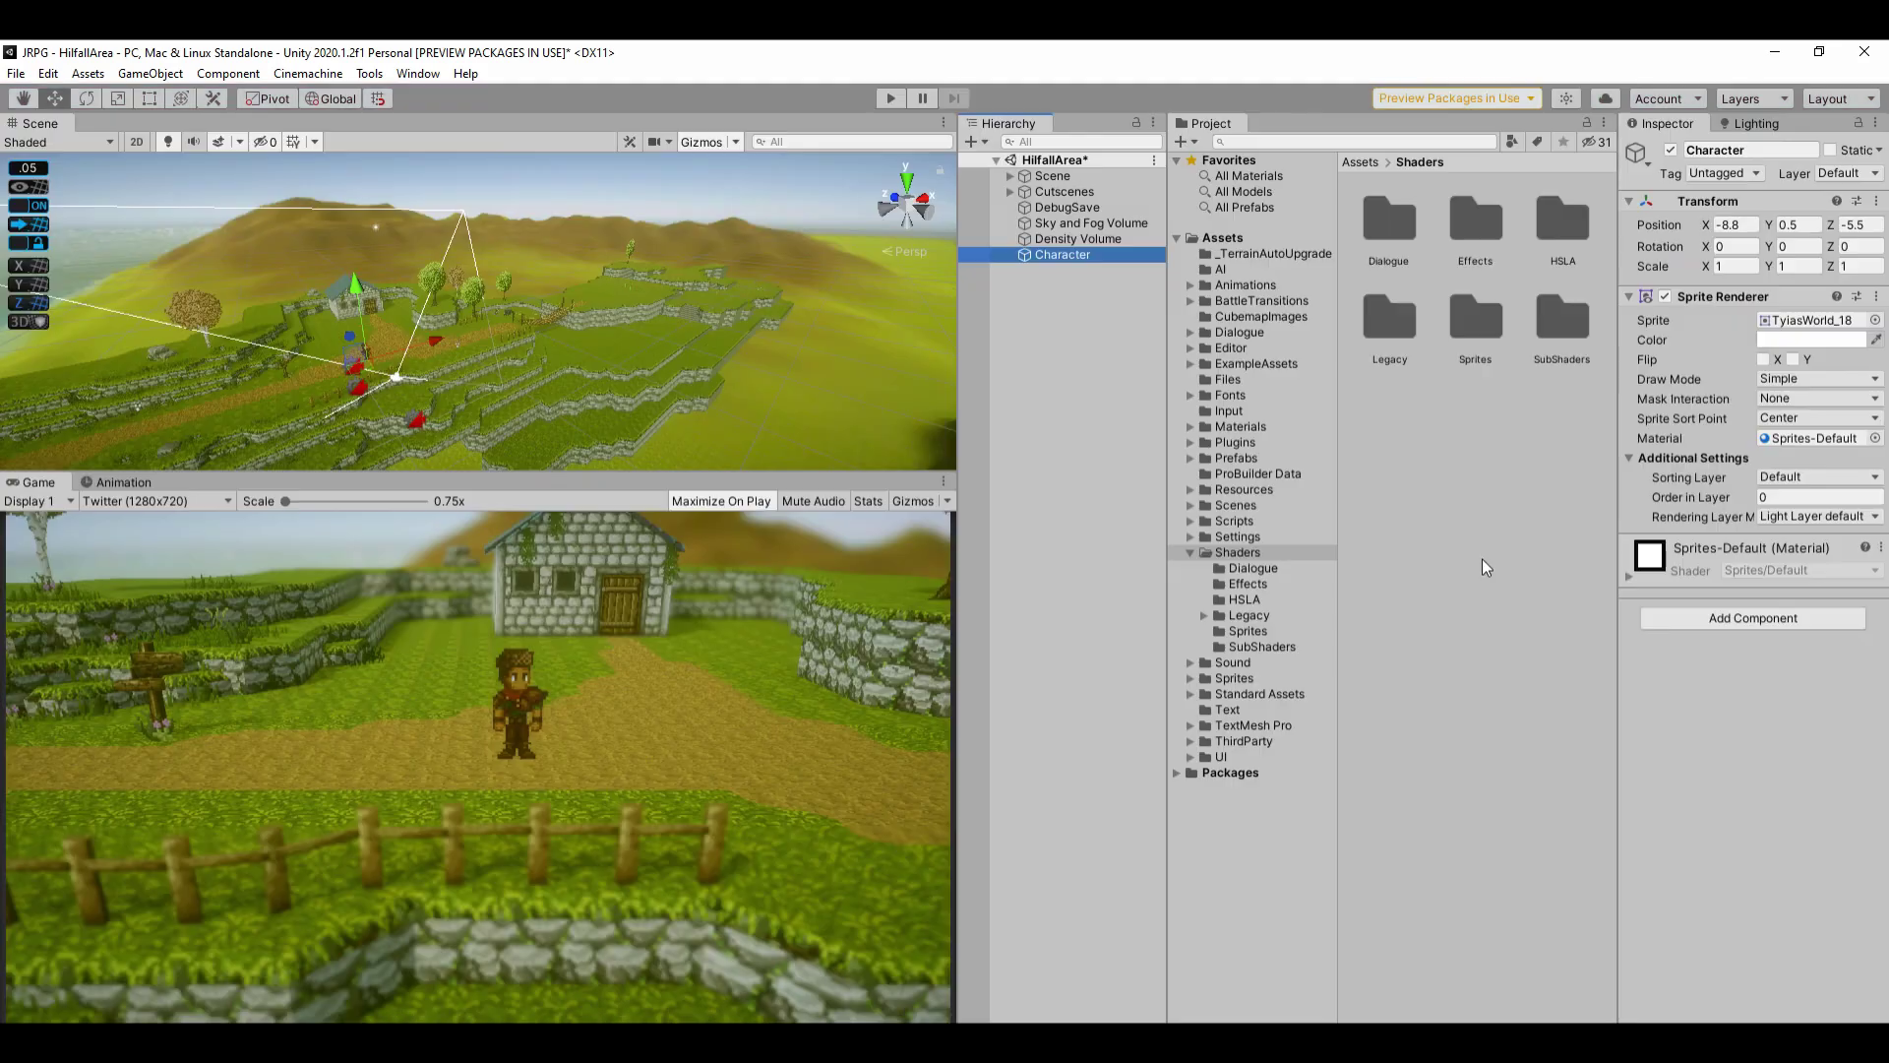
- Switch the inspector to Debug mode and turn on Cast Shadows for the Character's Sprite Renderer
click(1875, 123)
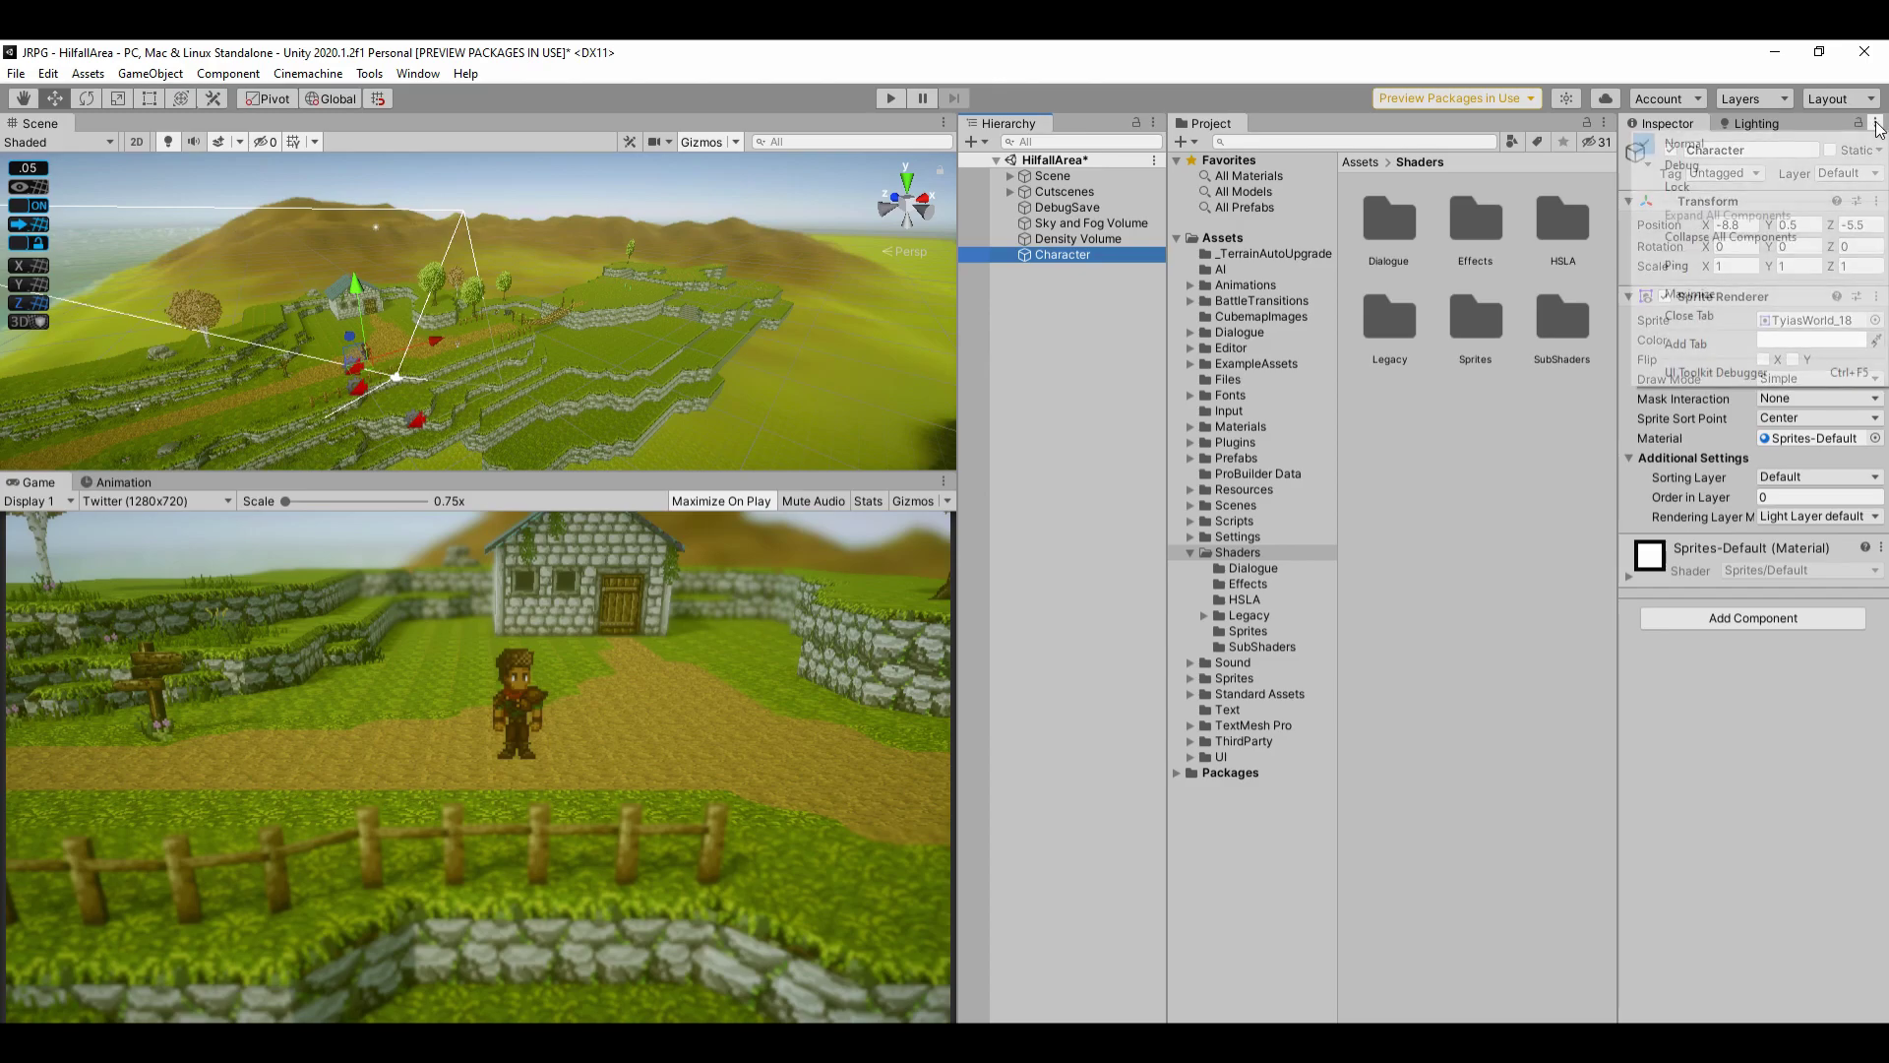
click(1850, 167)
click(1804, 433)
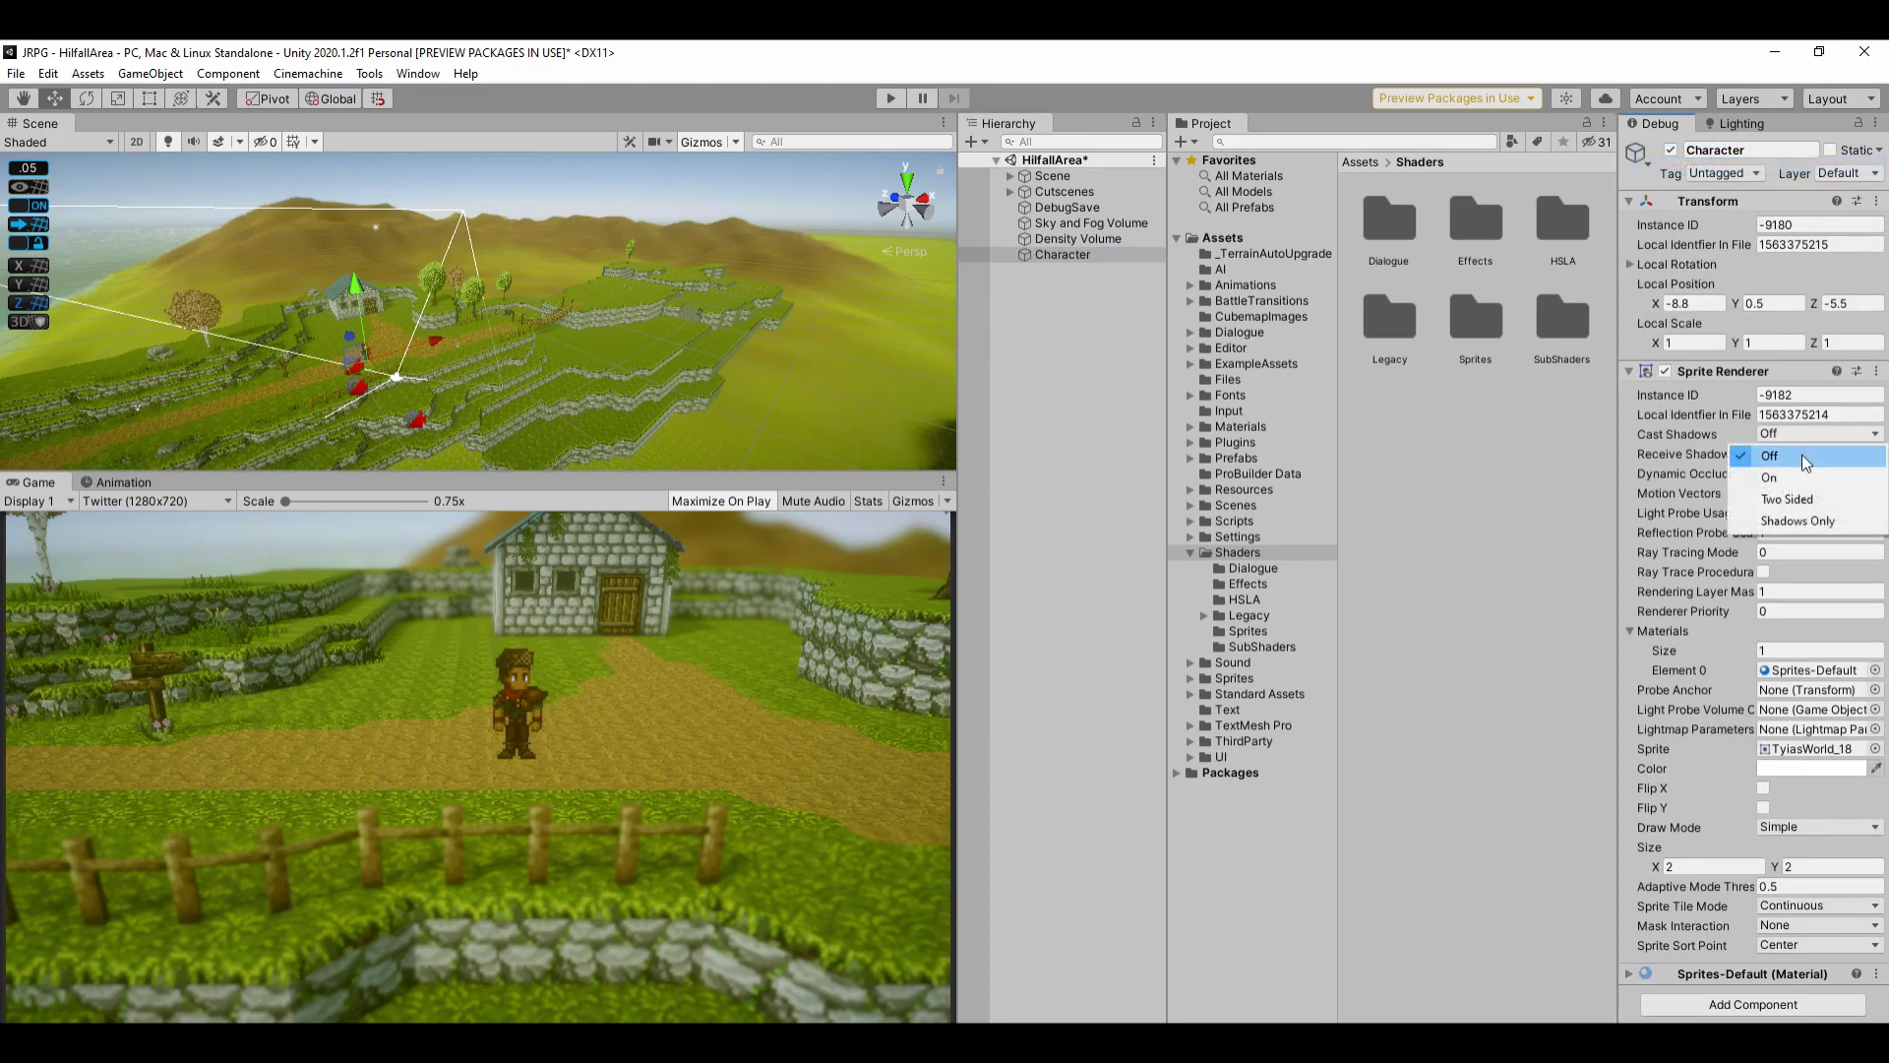
click(1803, 475)
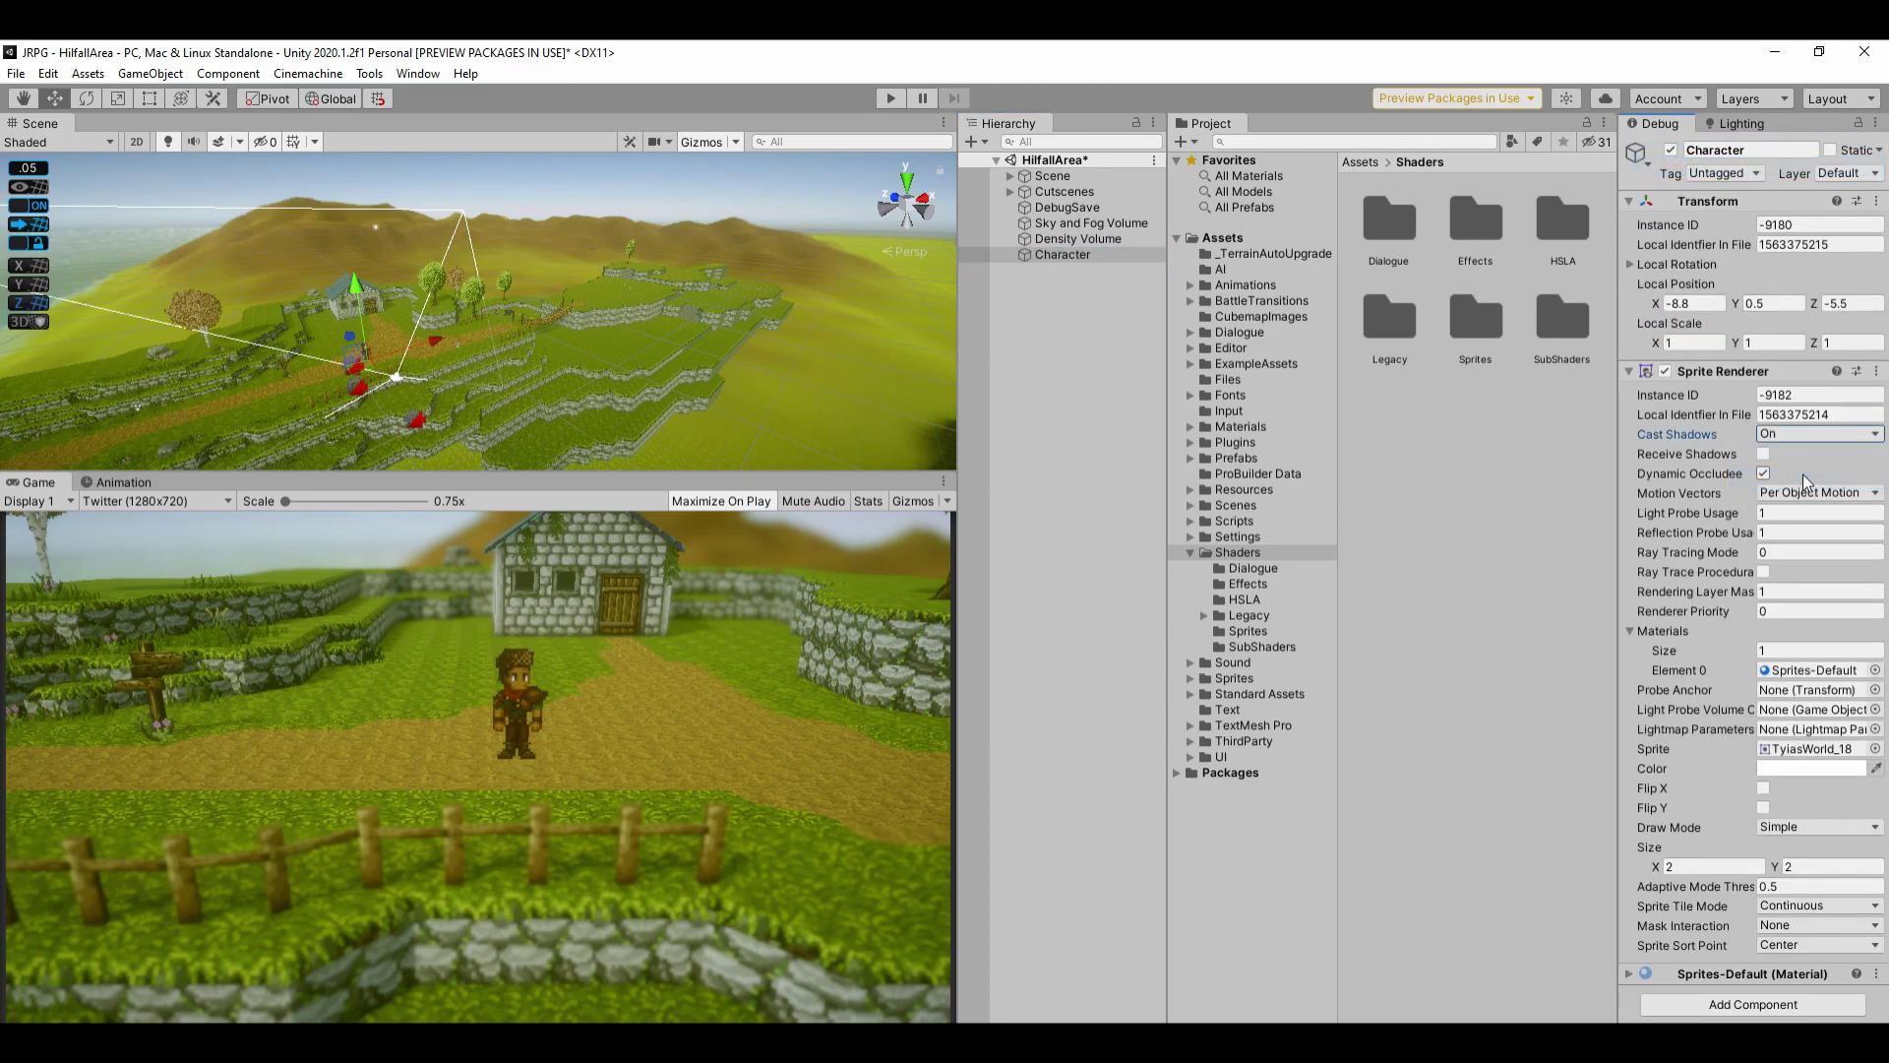
- Create a PBR Graph shader named SpriteHD in the Shaders folder and slightly reposition its PBR Master node
right_click(1414, 446)
mouse_move(1462, 459)
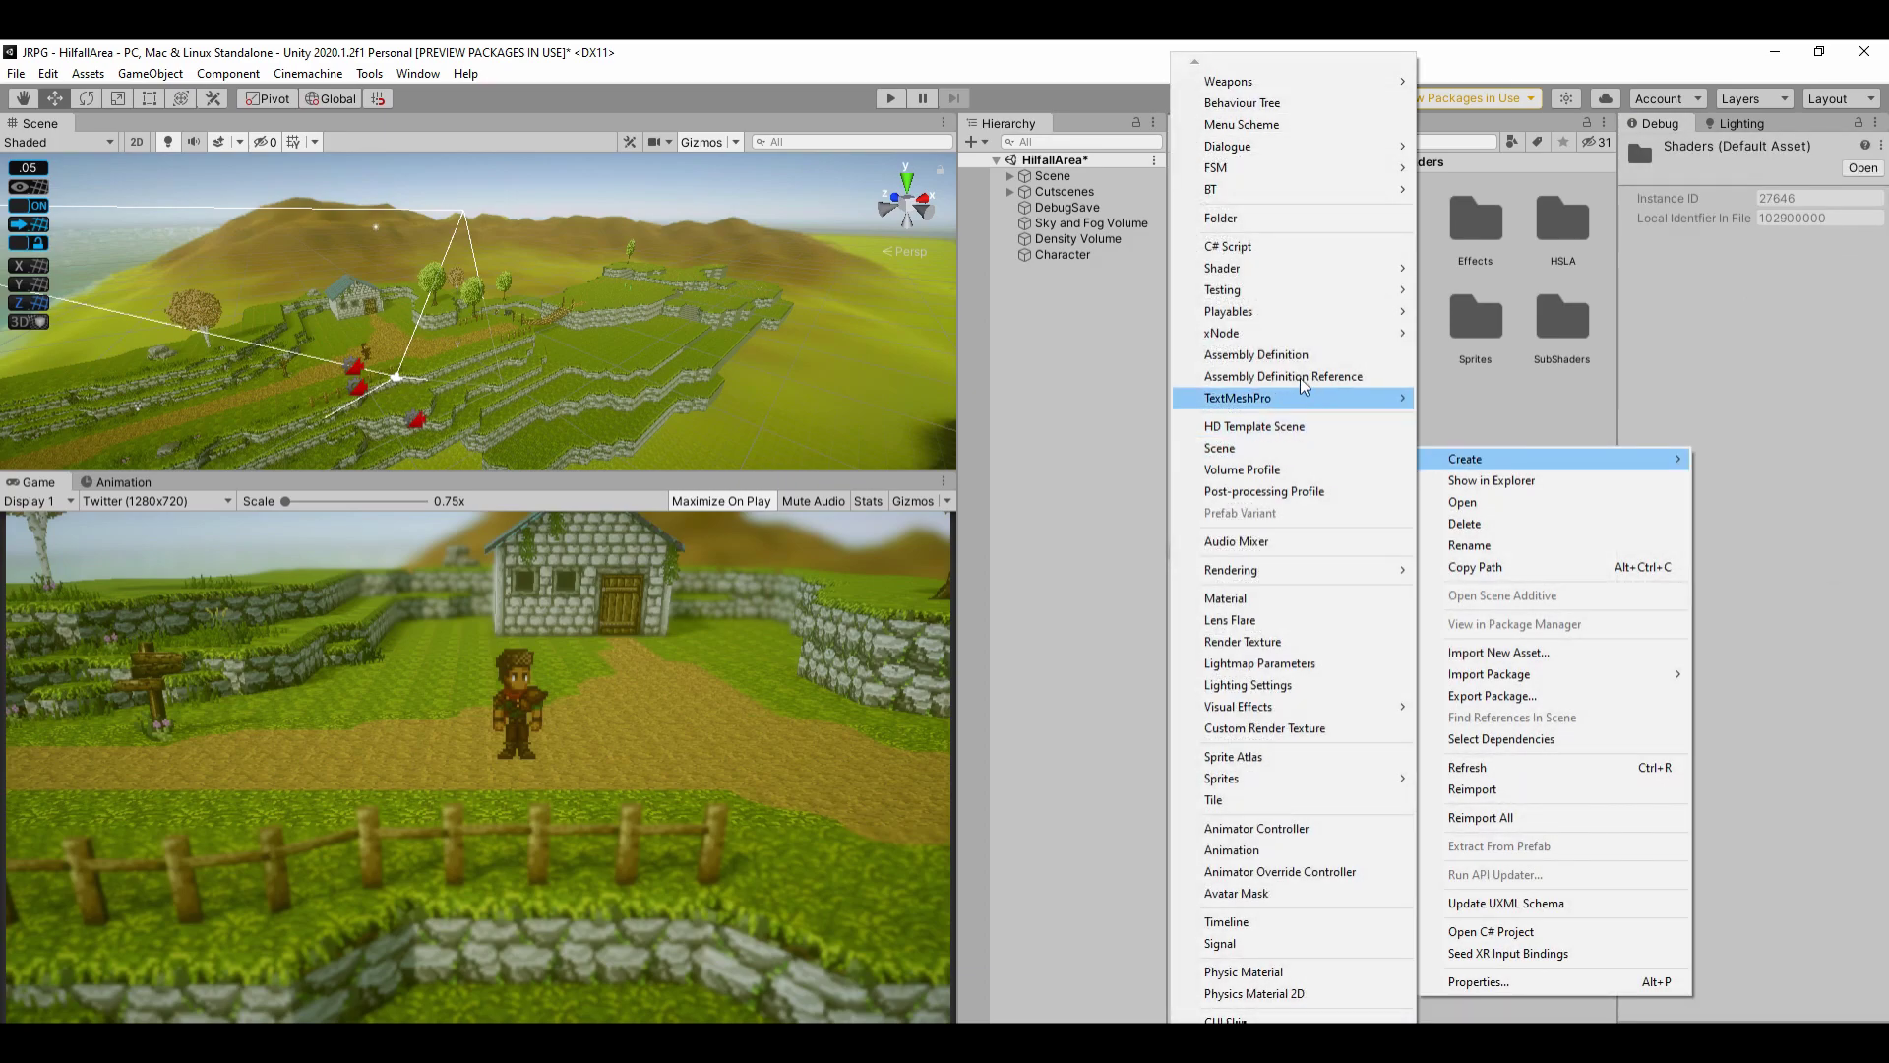
mouse_move(1325, 271)
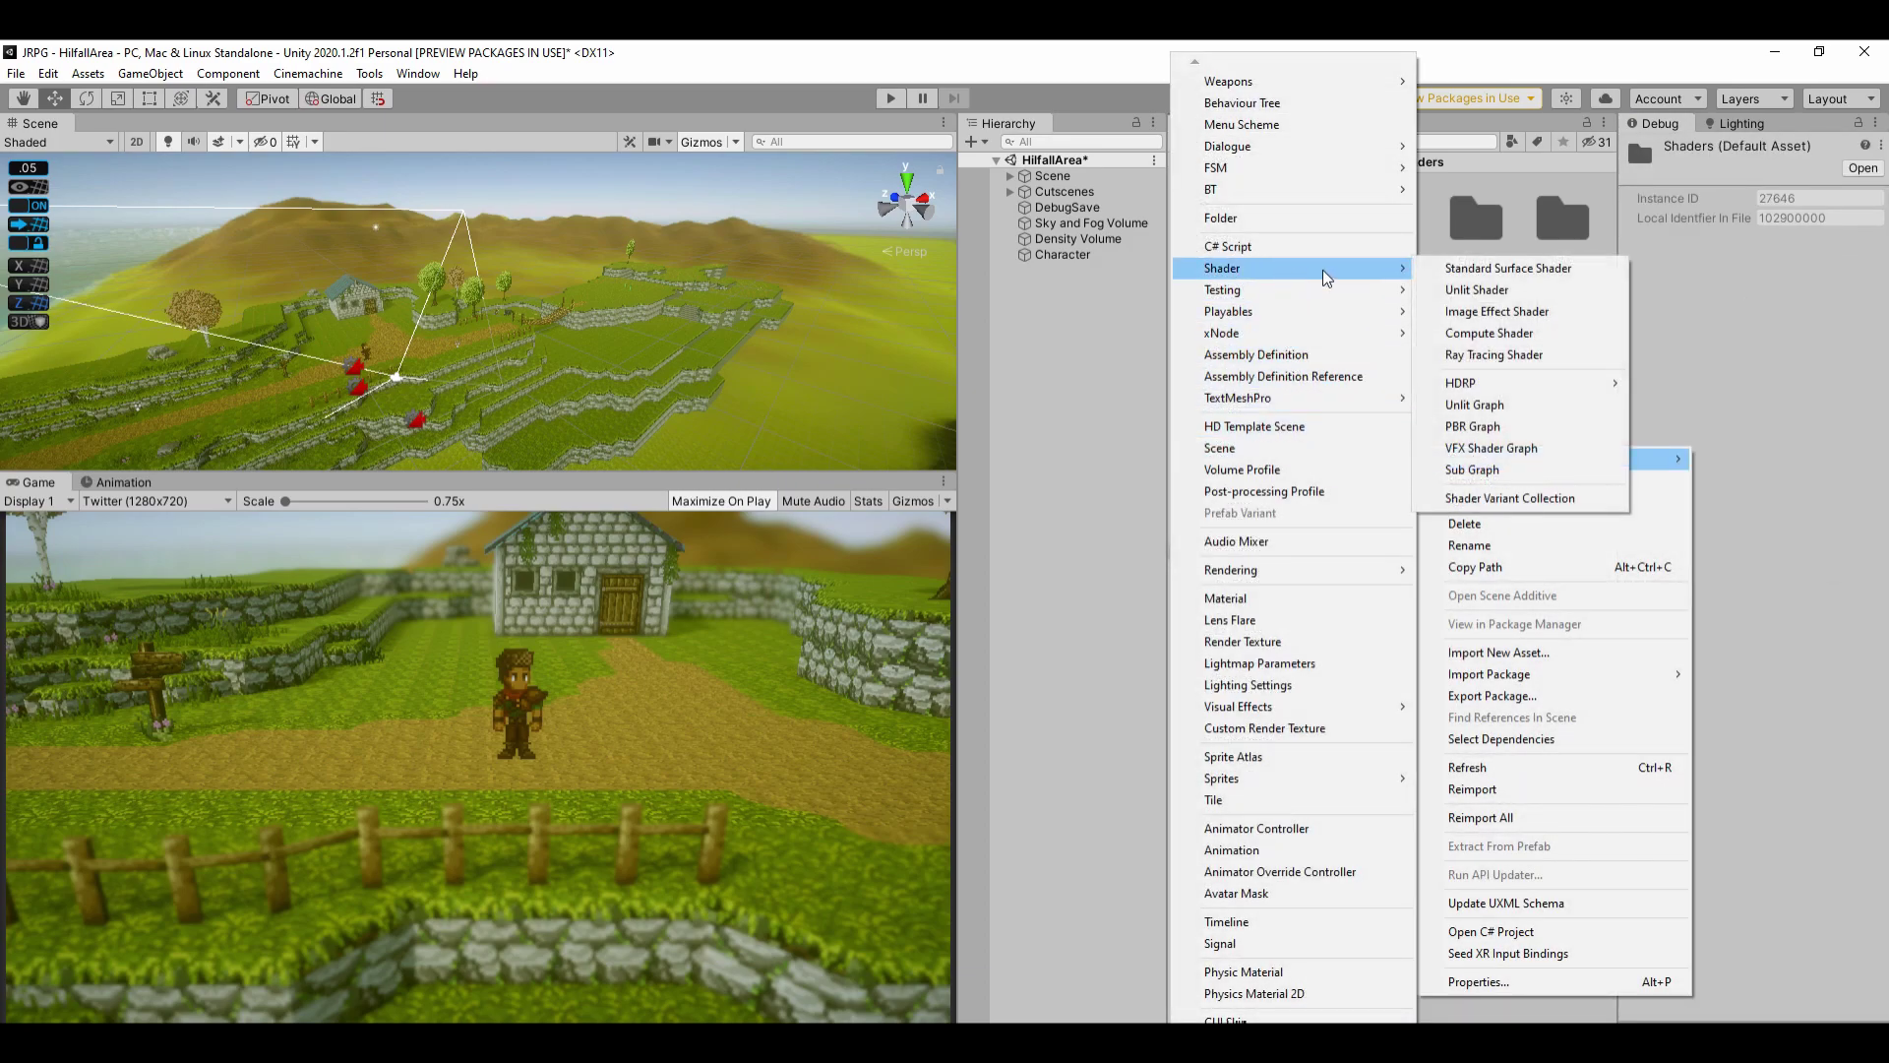
click(1464, 430)
text(SpriteHD)
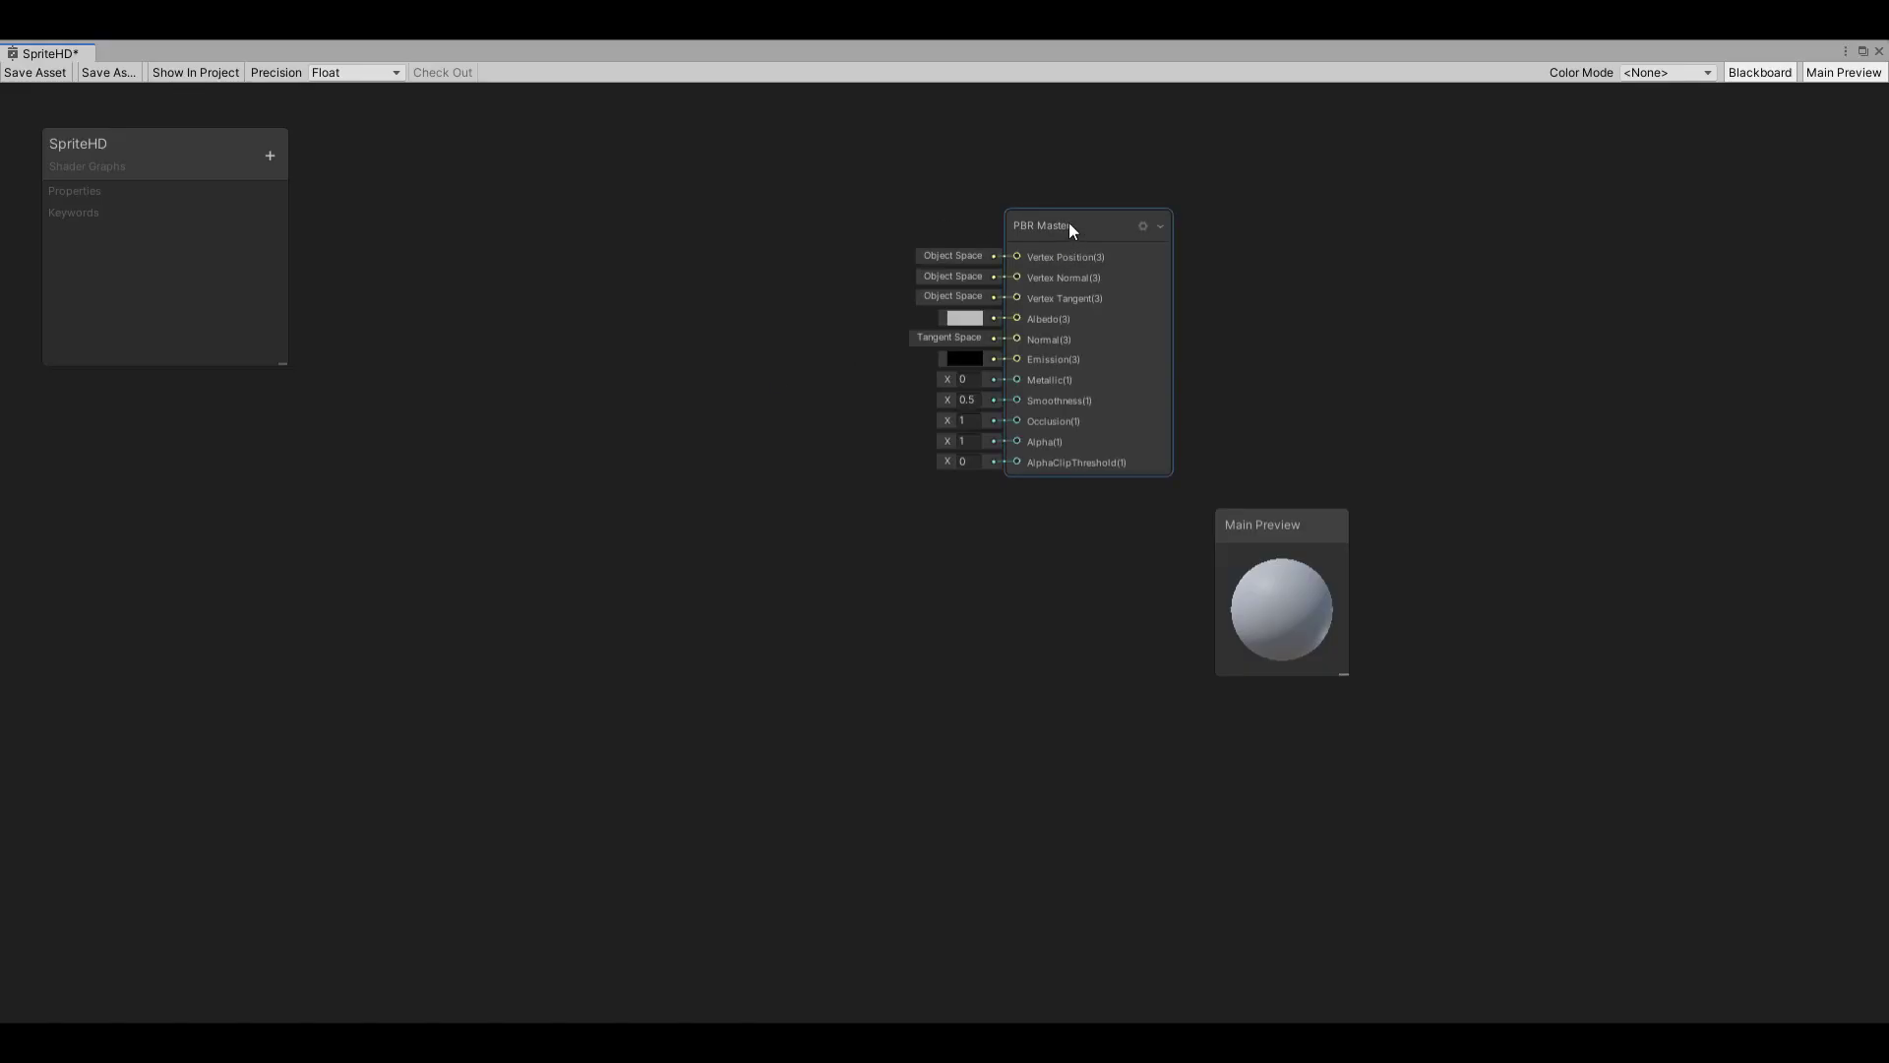
mouse_move(1071, 228)
mouse_down()
mouse_move(1059, 245)
mouse_move(1077, 237)
mouse_up()
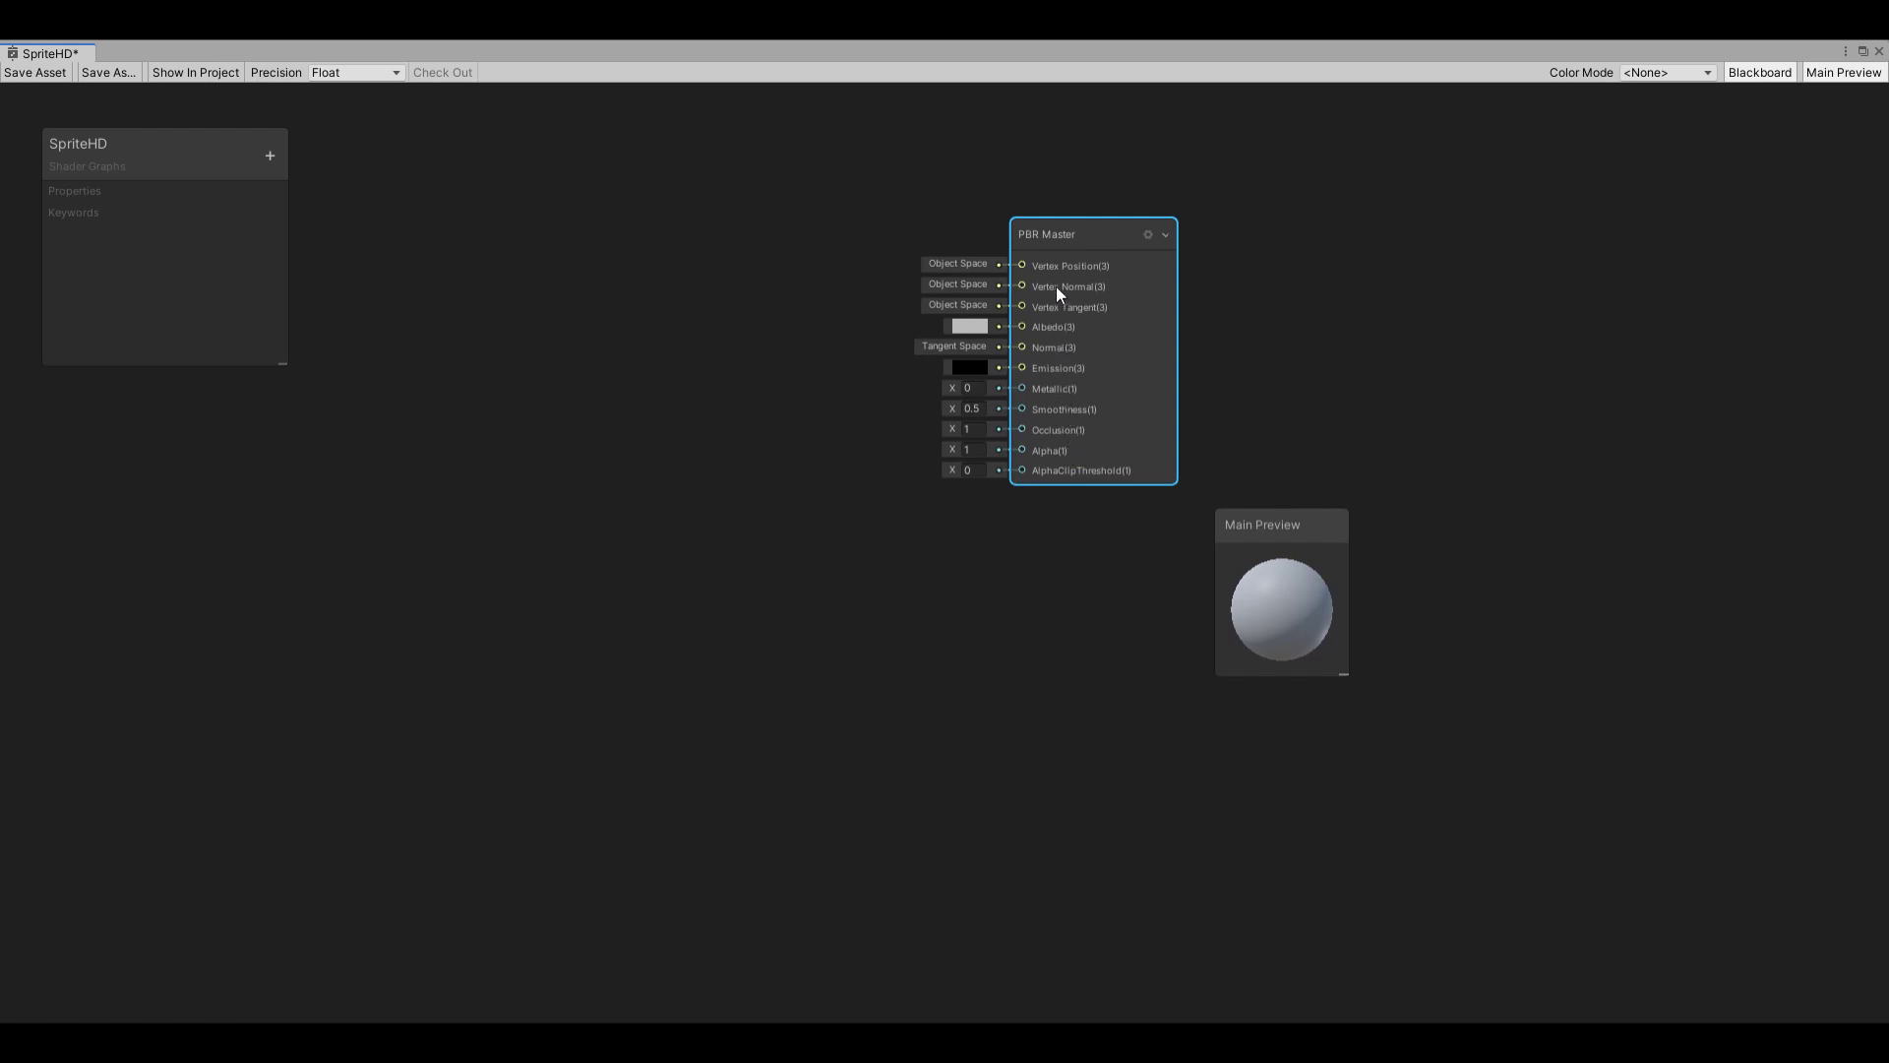
click(568, 262)
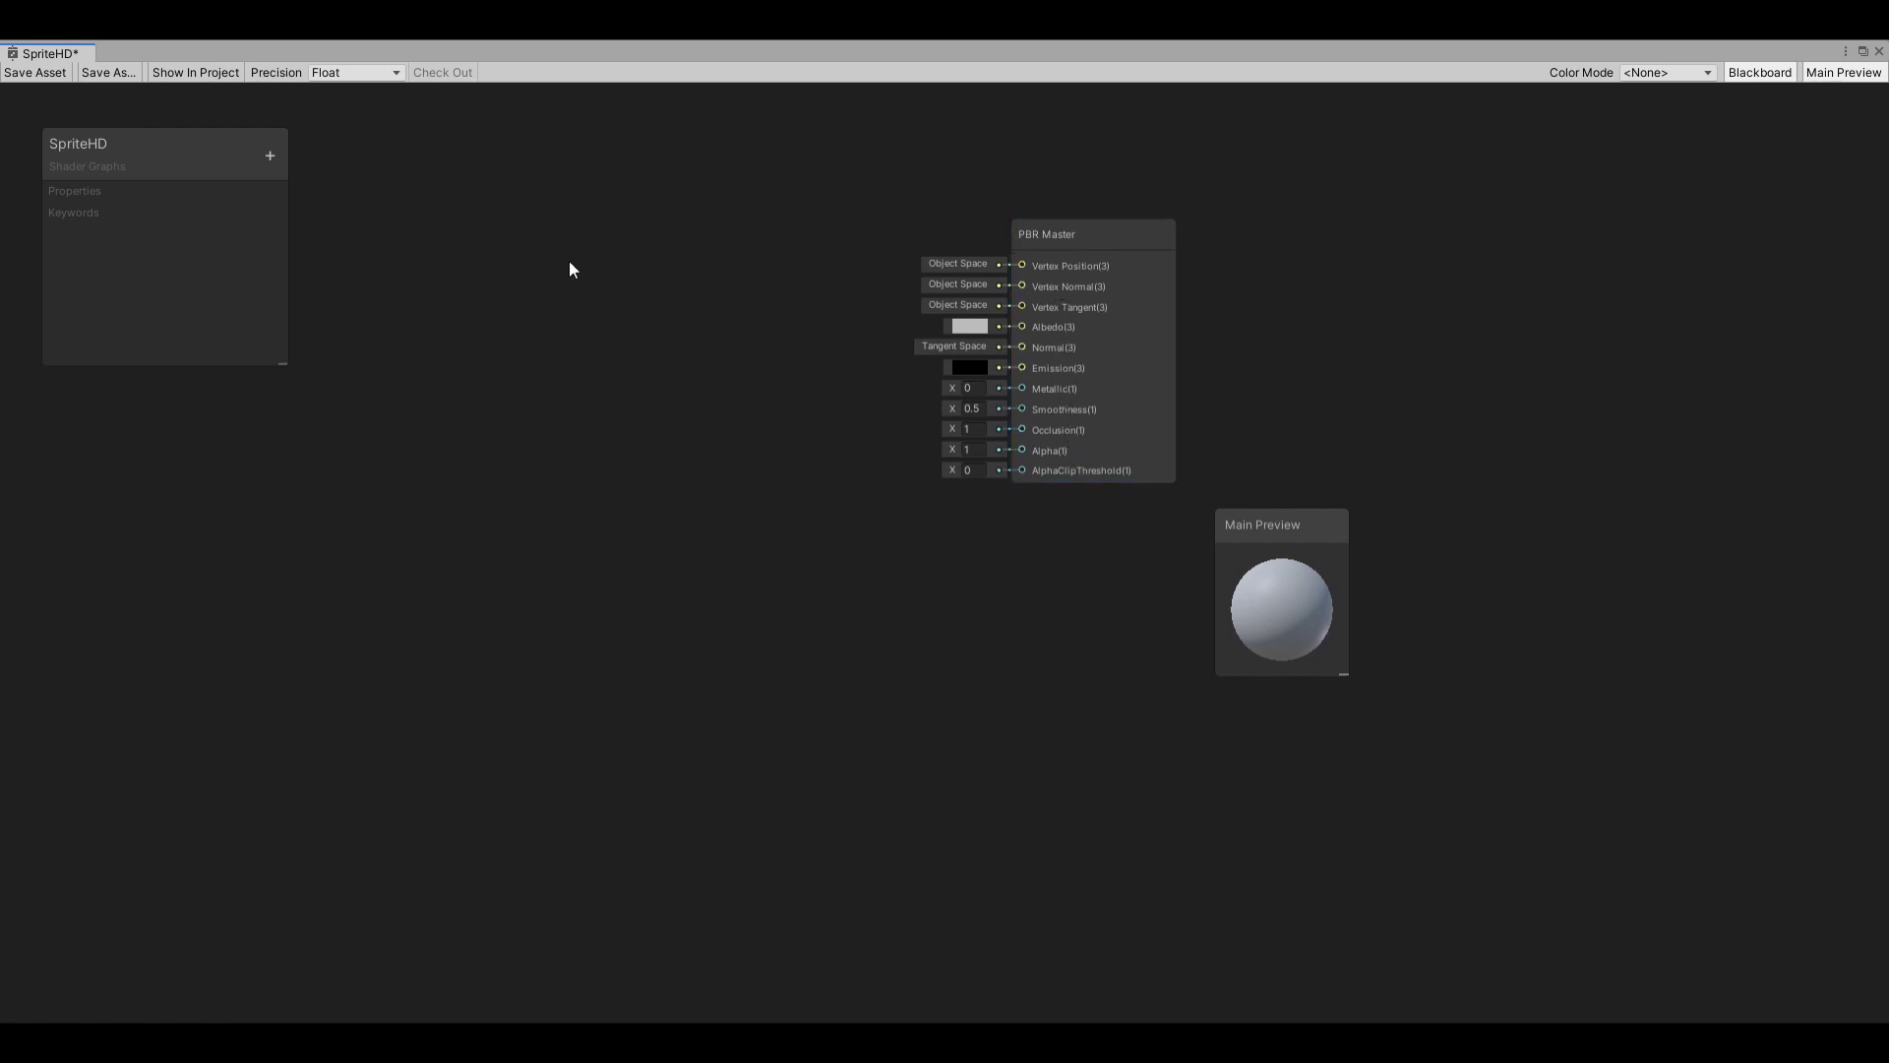
- Add a Texture2D property to the SpriteHD graph and set its reference to _MainTex
click(269, 155)
click(358, 276)
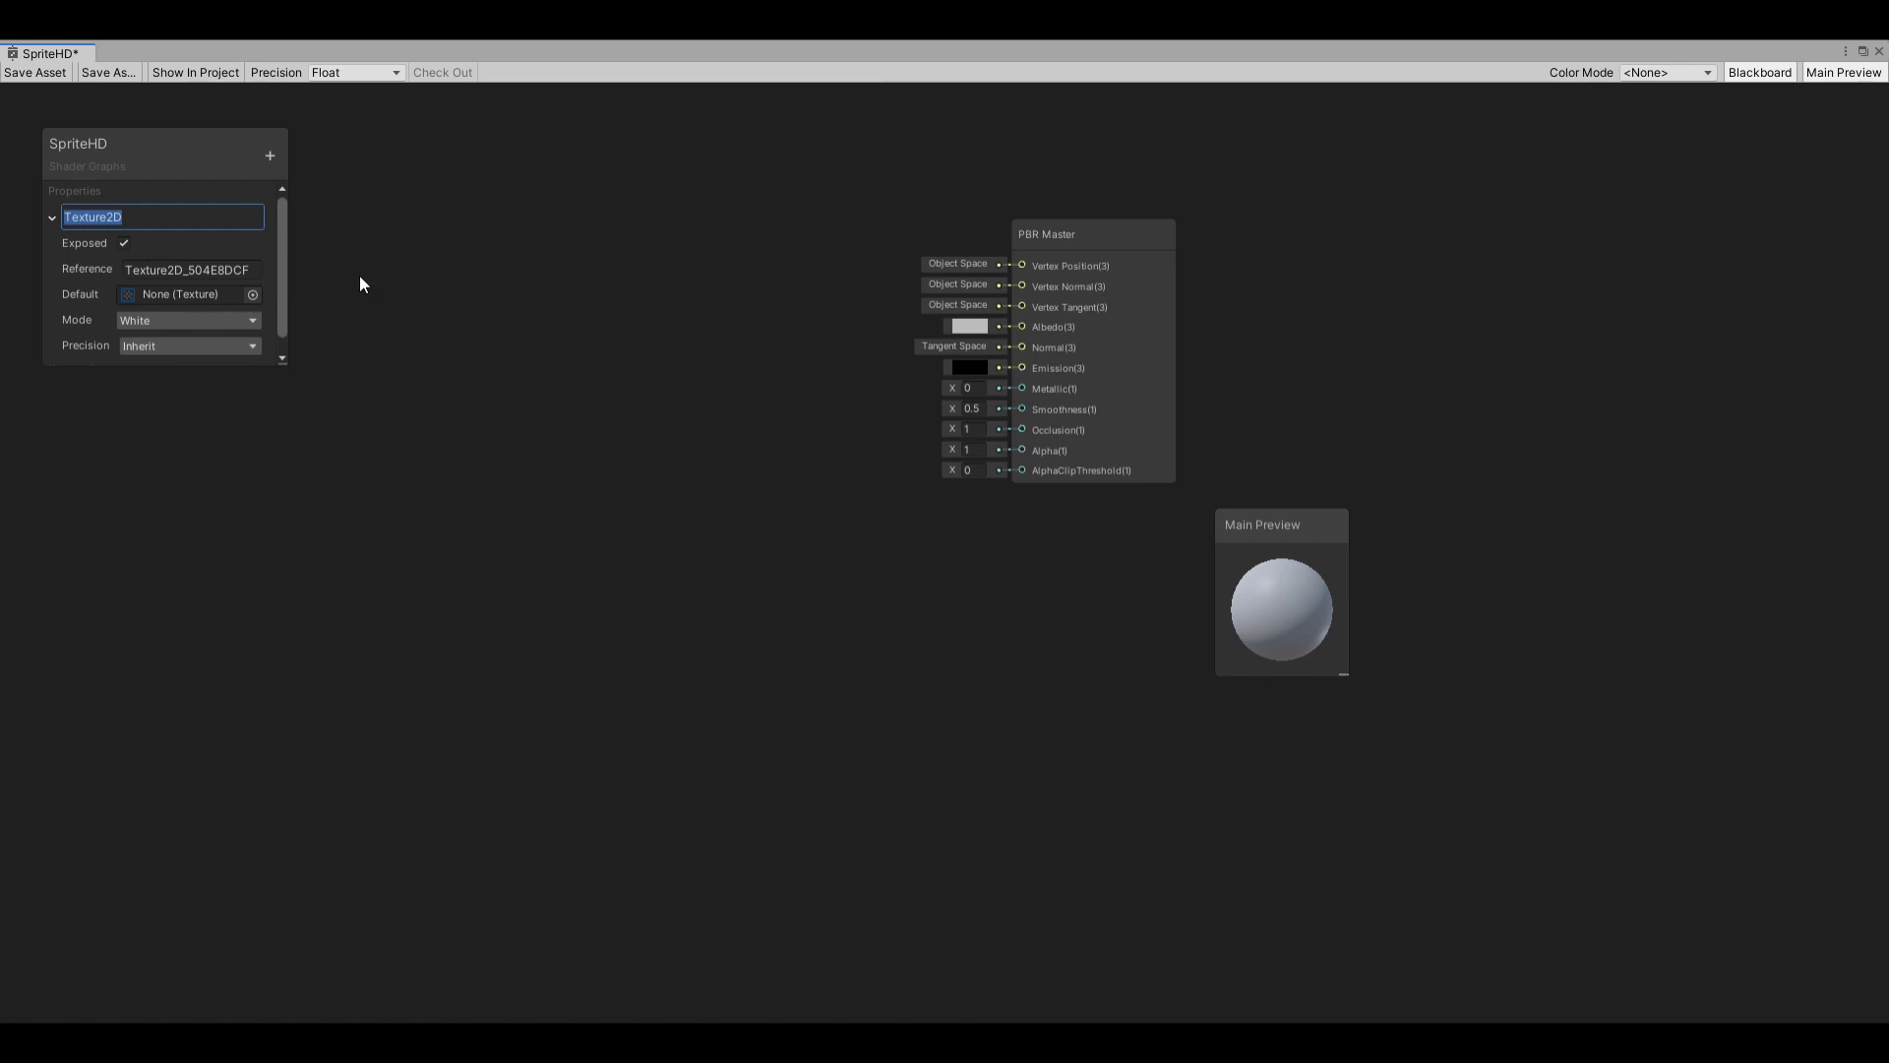
key(Return)
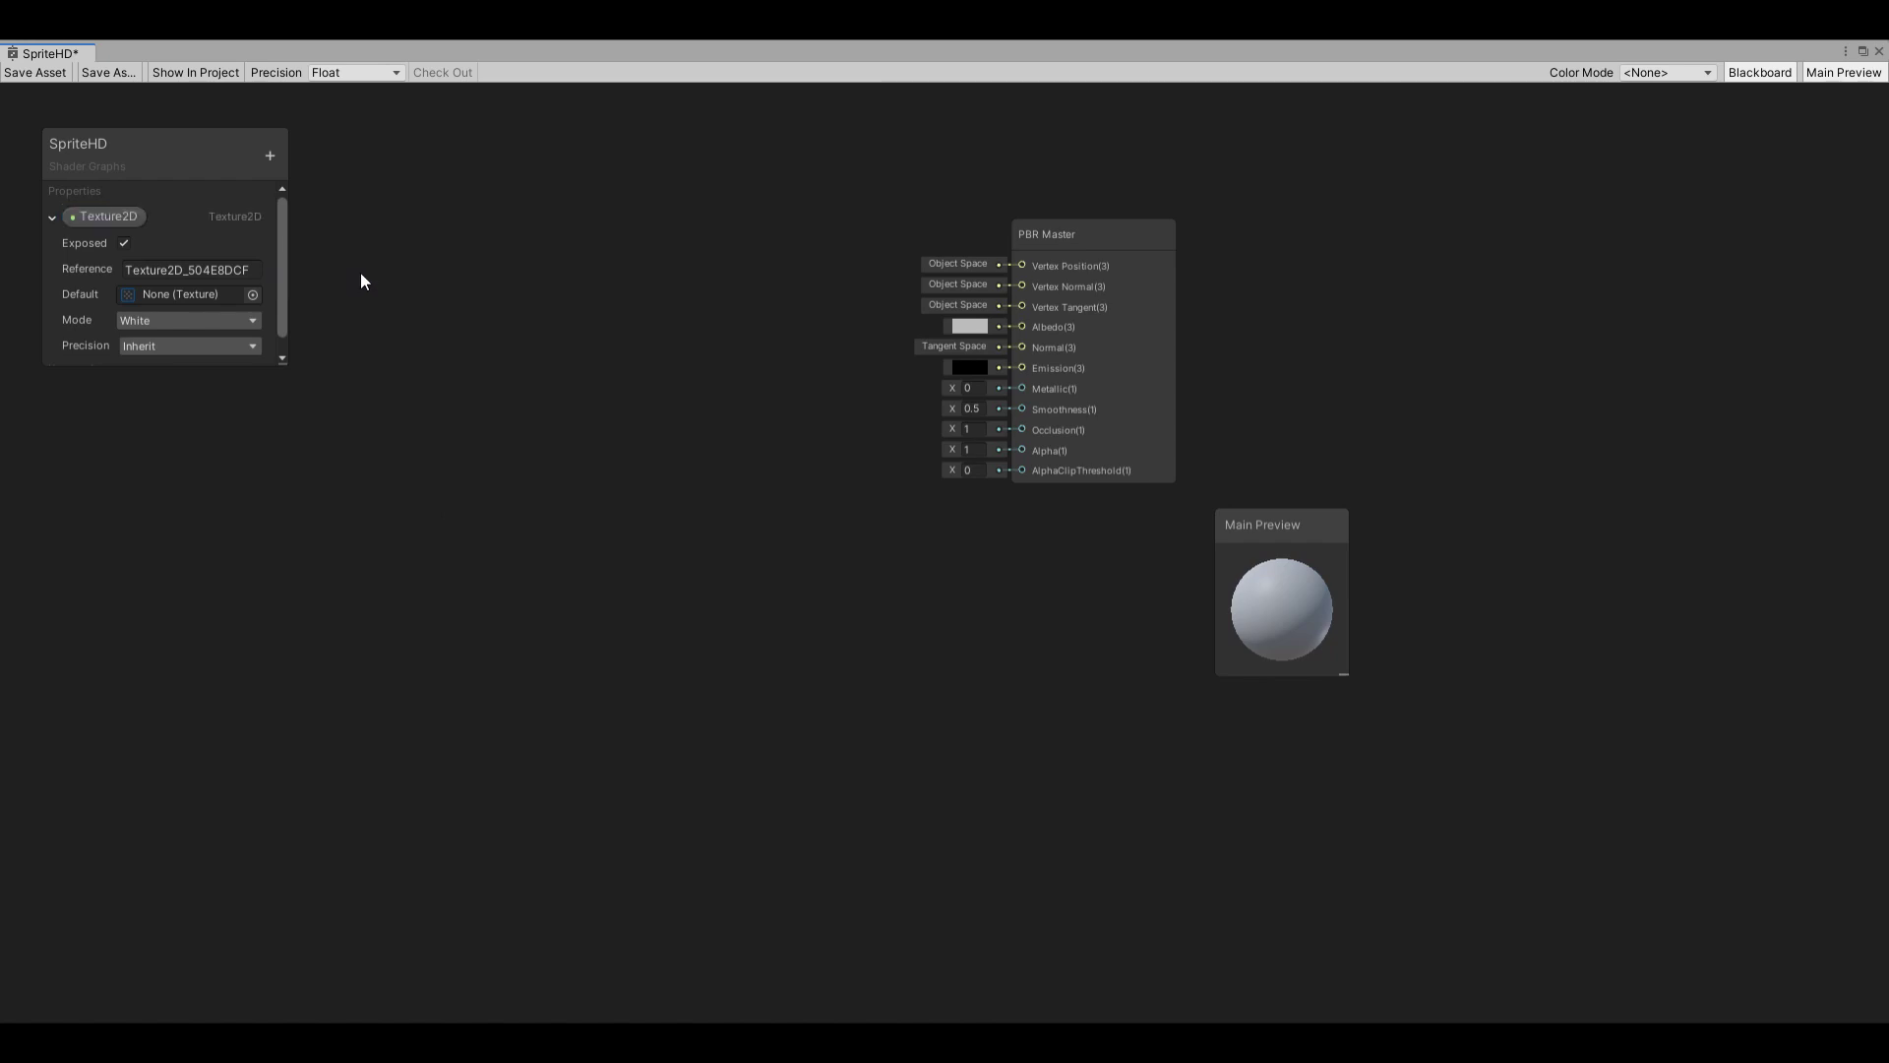
click(230, 269)
text(_)
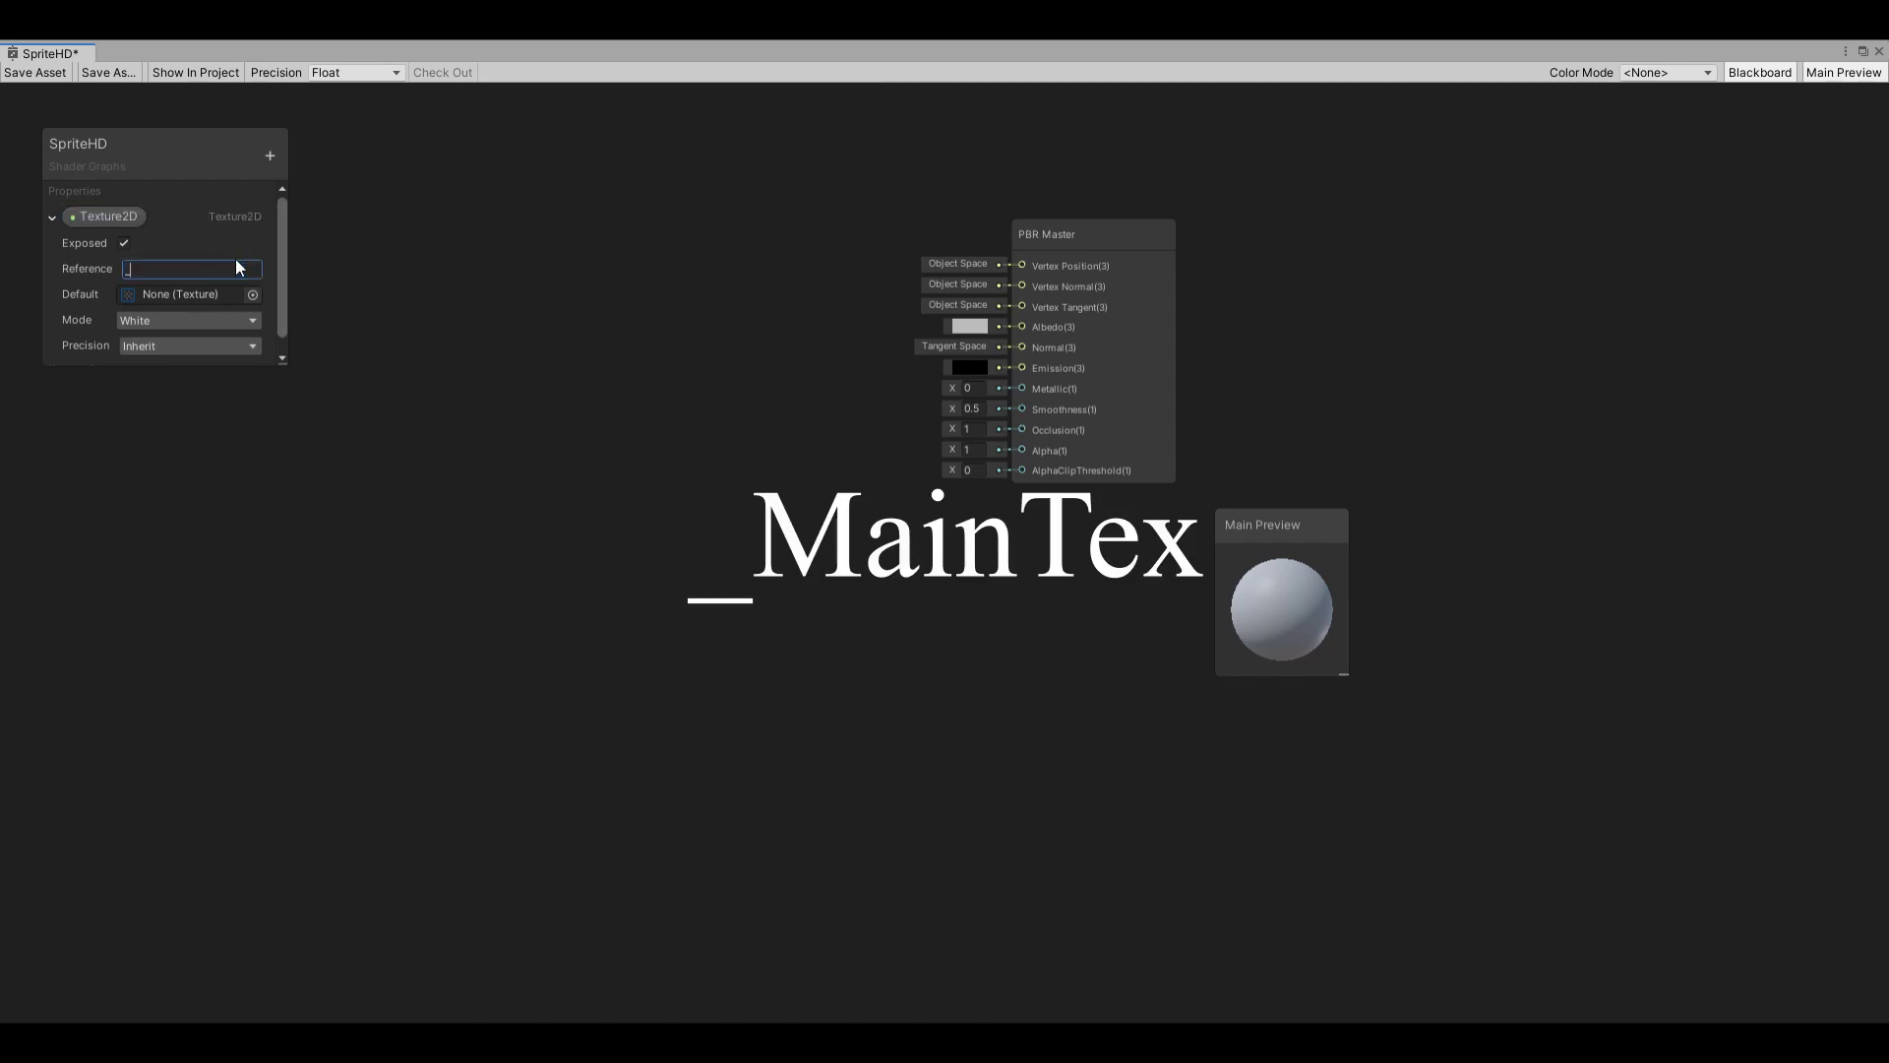
text(MainTe)
key(Return)
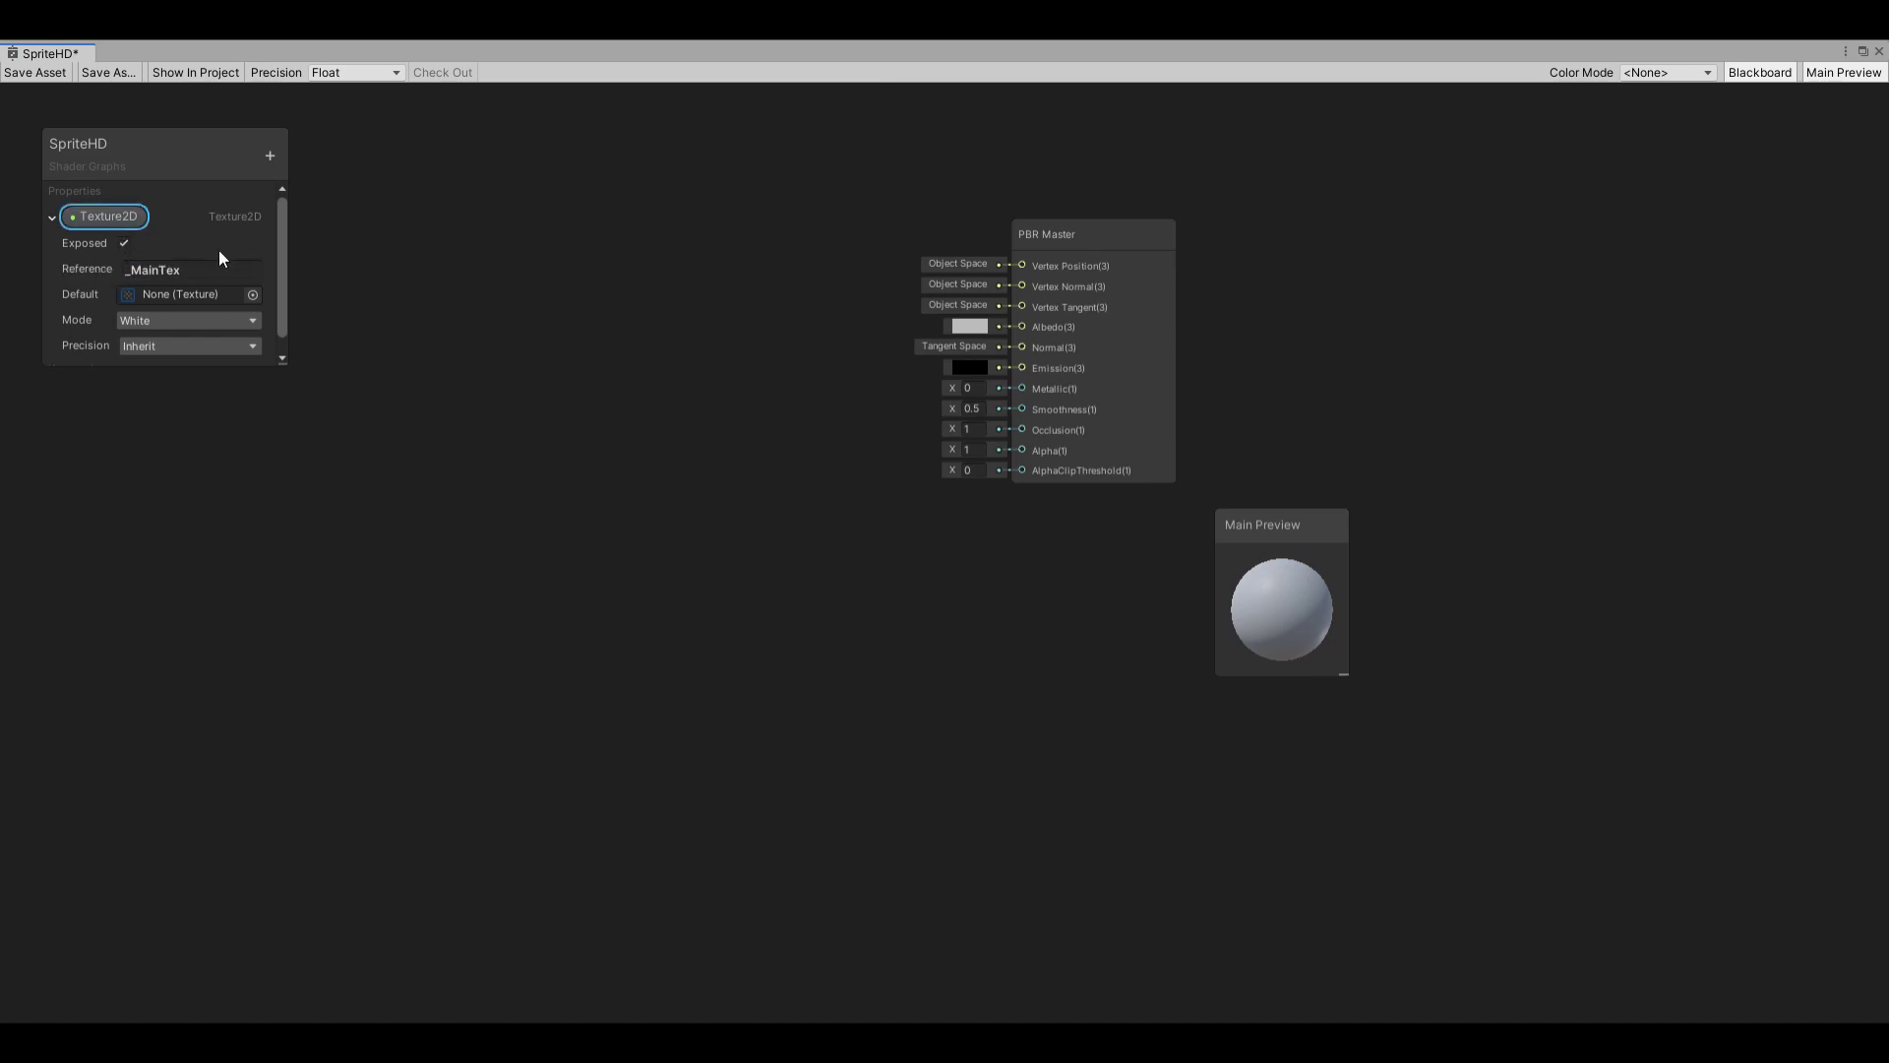
- Place the Texture2D property in the graph and connect it to a new Sample Texture 2D node with its preview collapsed
drag(150, 222, 360, 421)
right_click(535, 421)
click(561, 429)
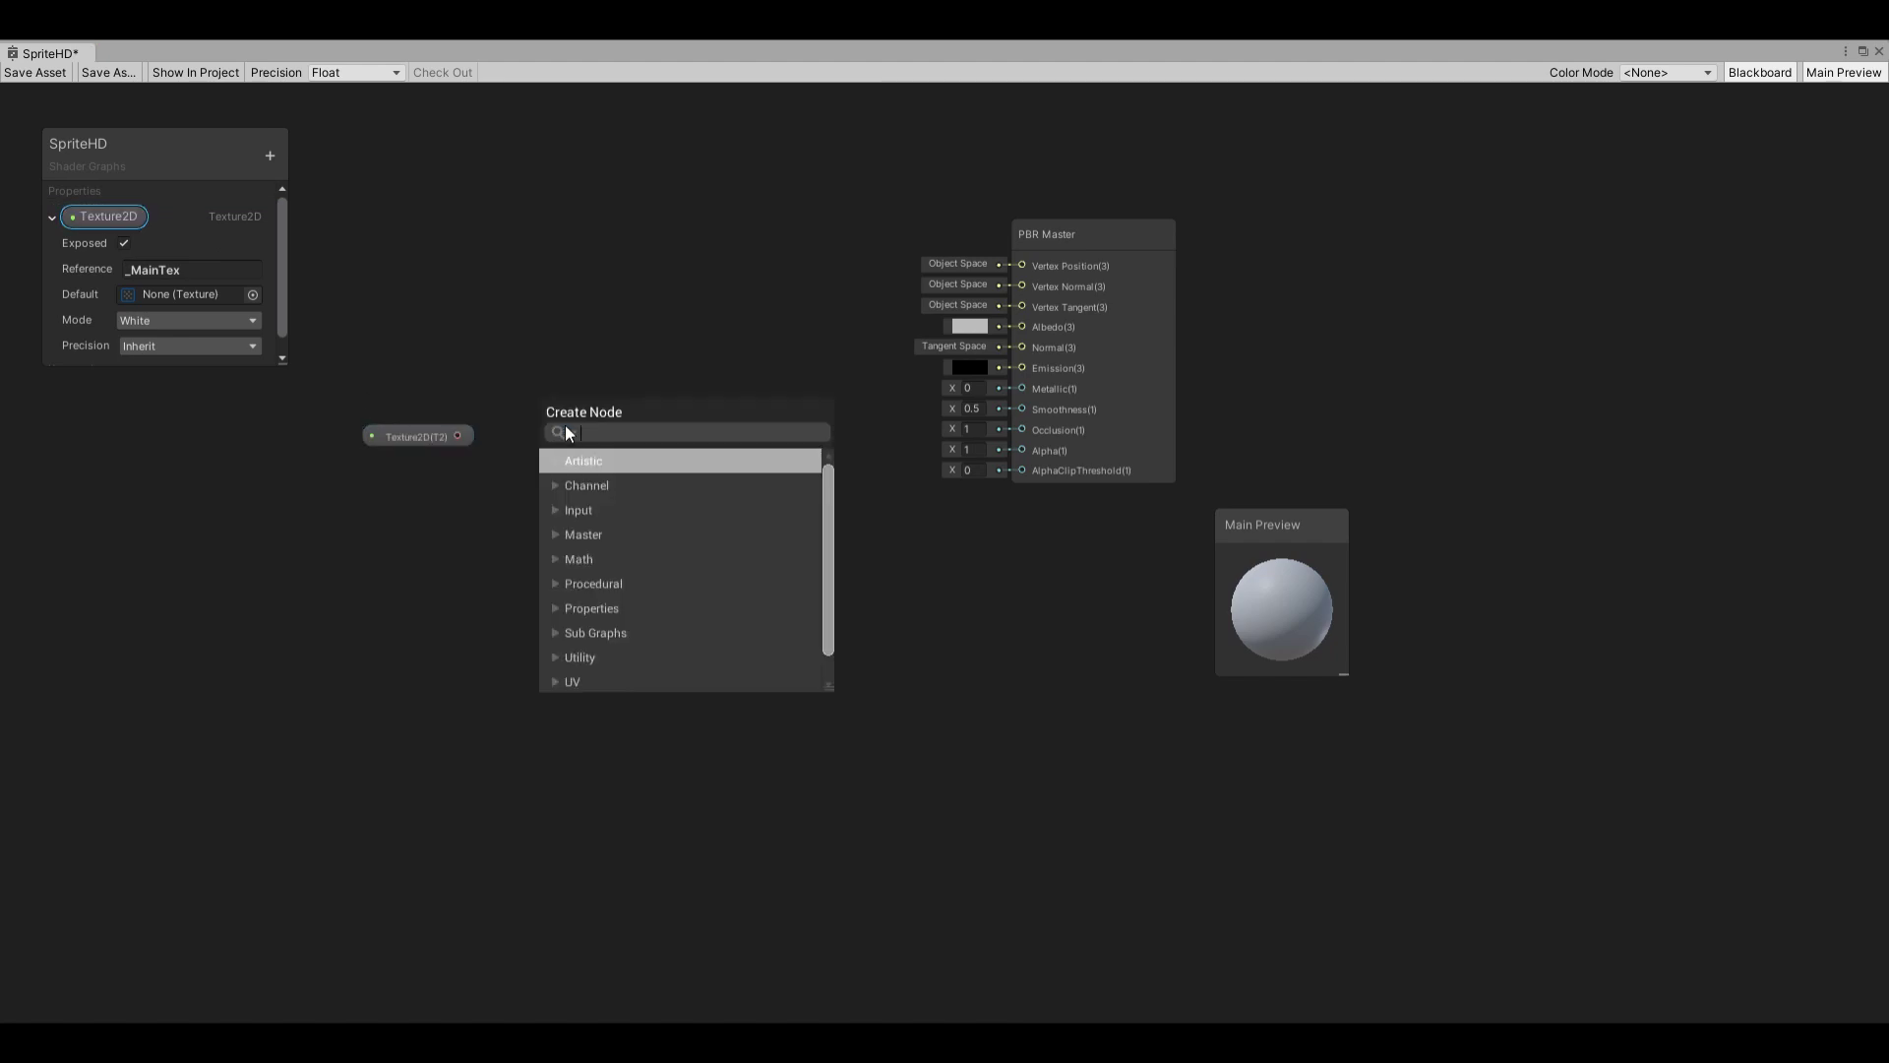
text(sam)
click(671, 584)
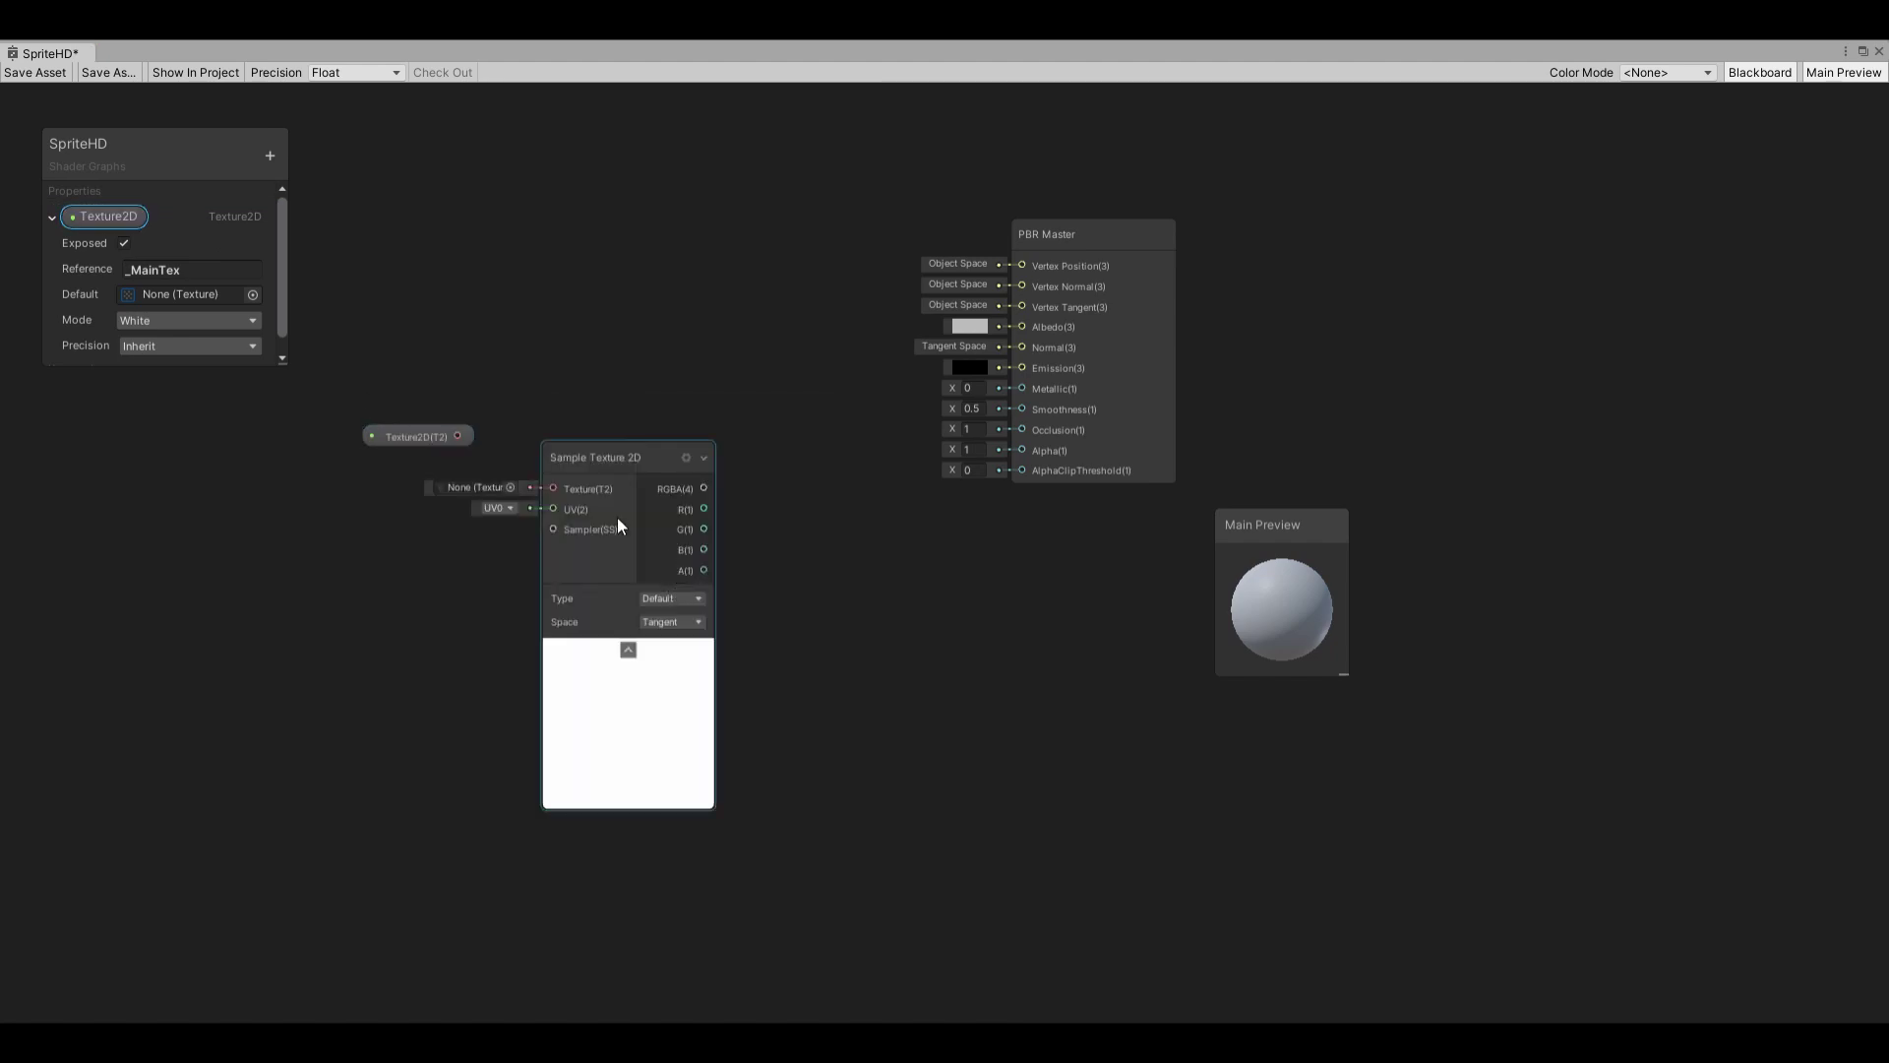
drag(457, 437, 752, 425)
click(627, 650)
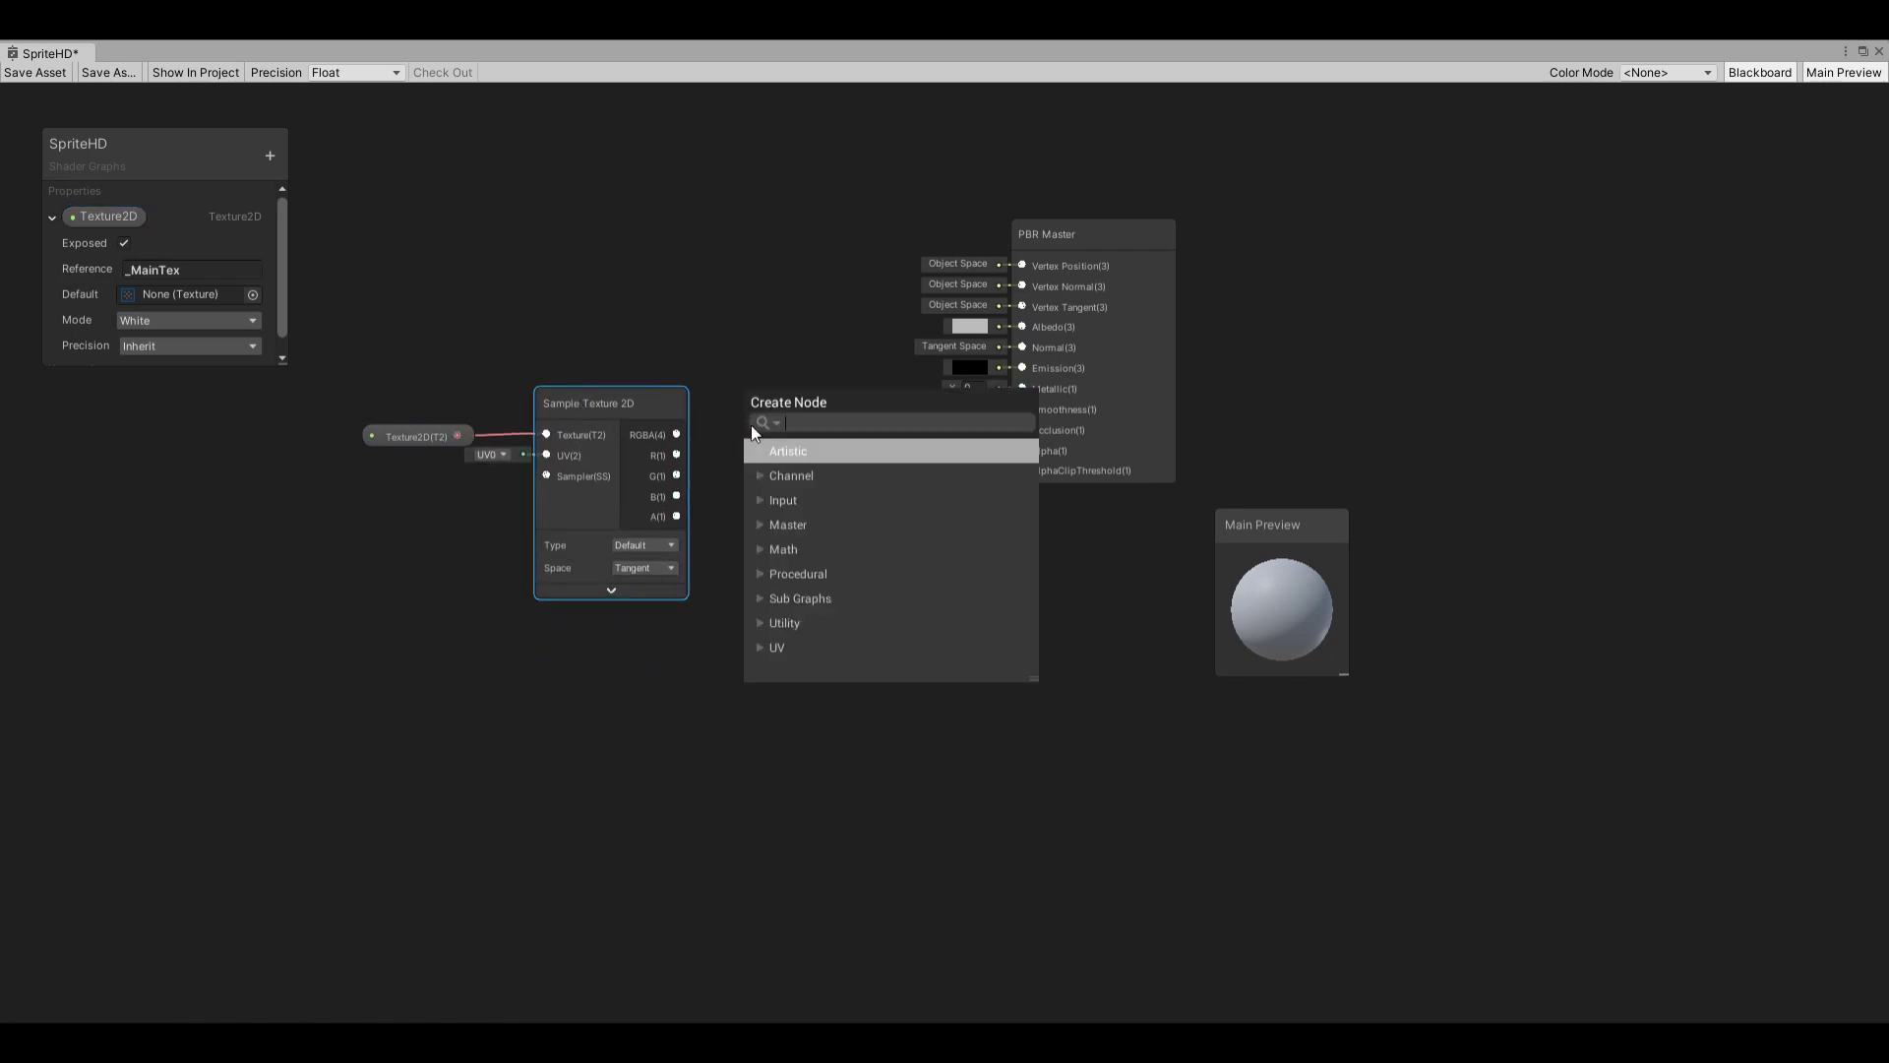
- Add a Multiply node fed by the sampled texture's RGBA output and collapse its preview
text(mult)
click(864, 498)
click(821, 457)
drag(793, 386, 776, 322)
- Add a Vertex Color node, connect it to the Multiply node's A input, and tidy the nodes' layout
right_click(630, 316)
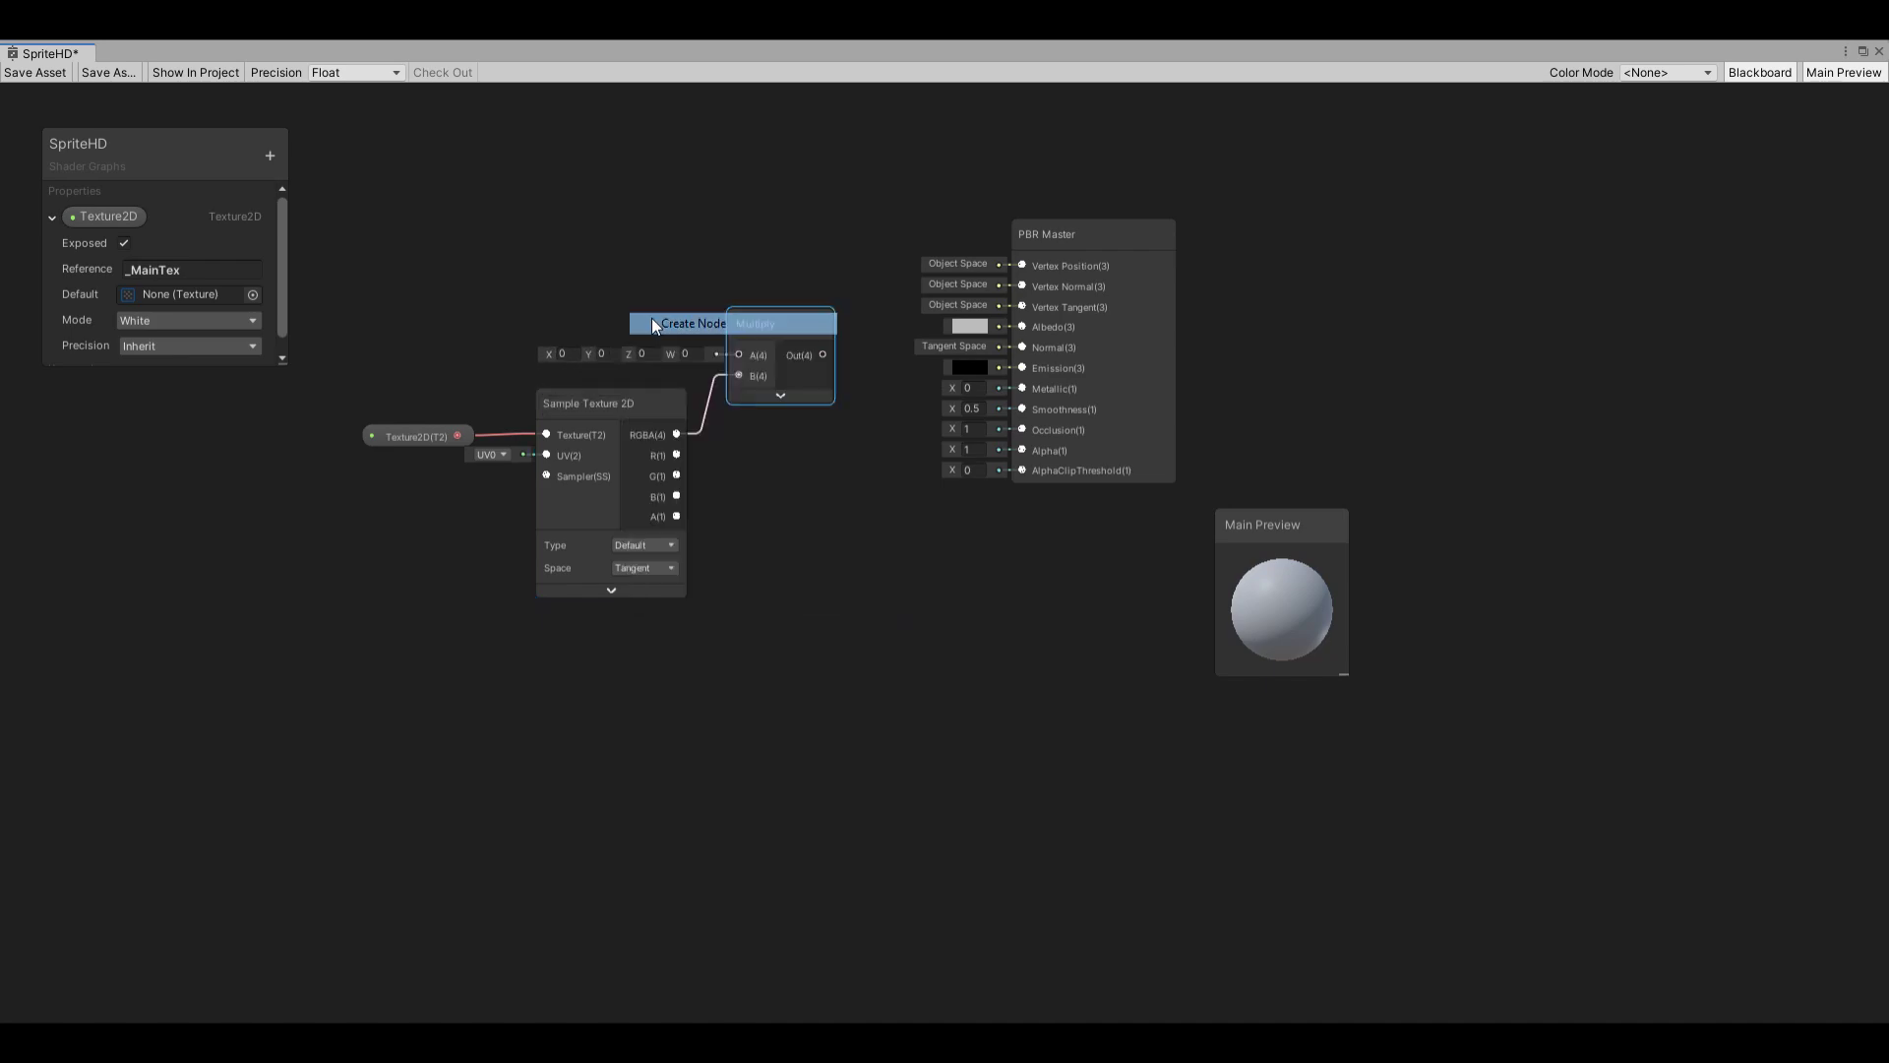
click(679, 324)
text(ver)
double_click(733, 396)
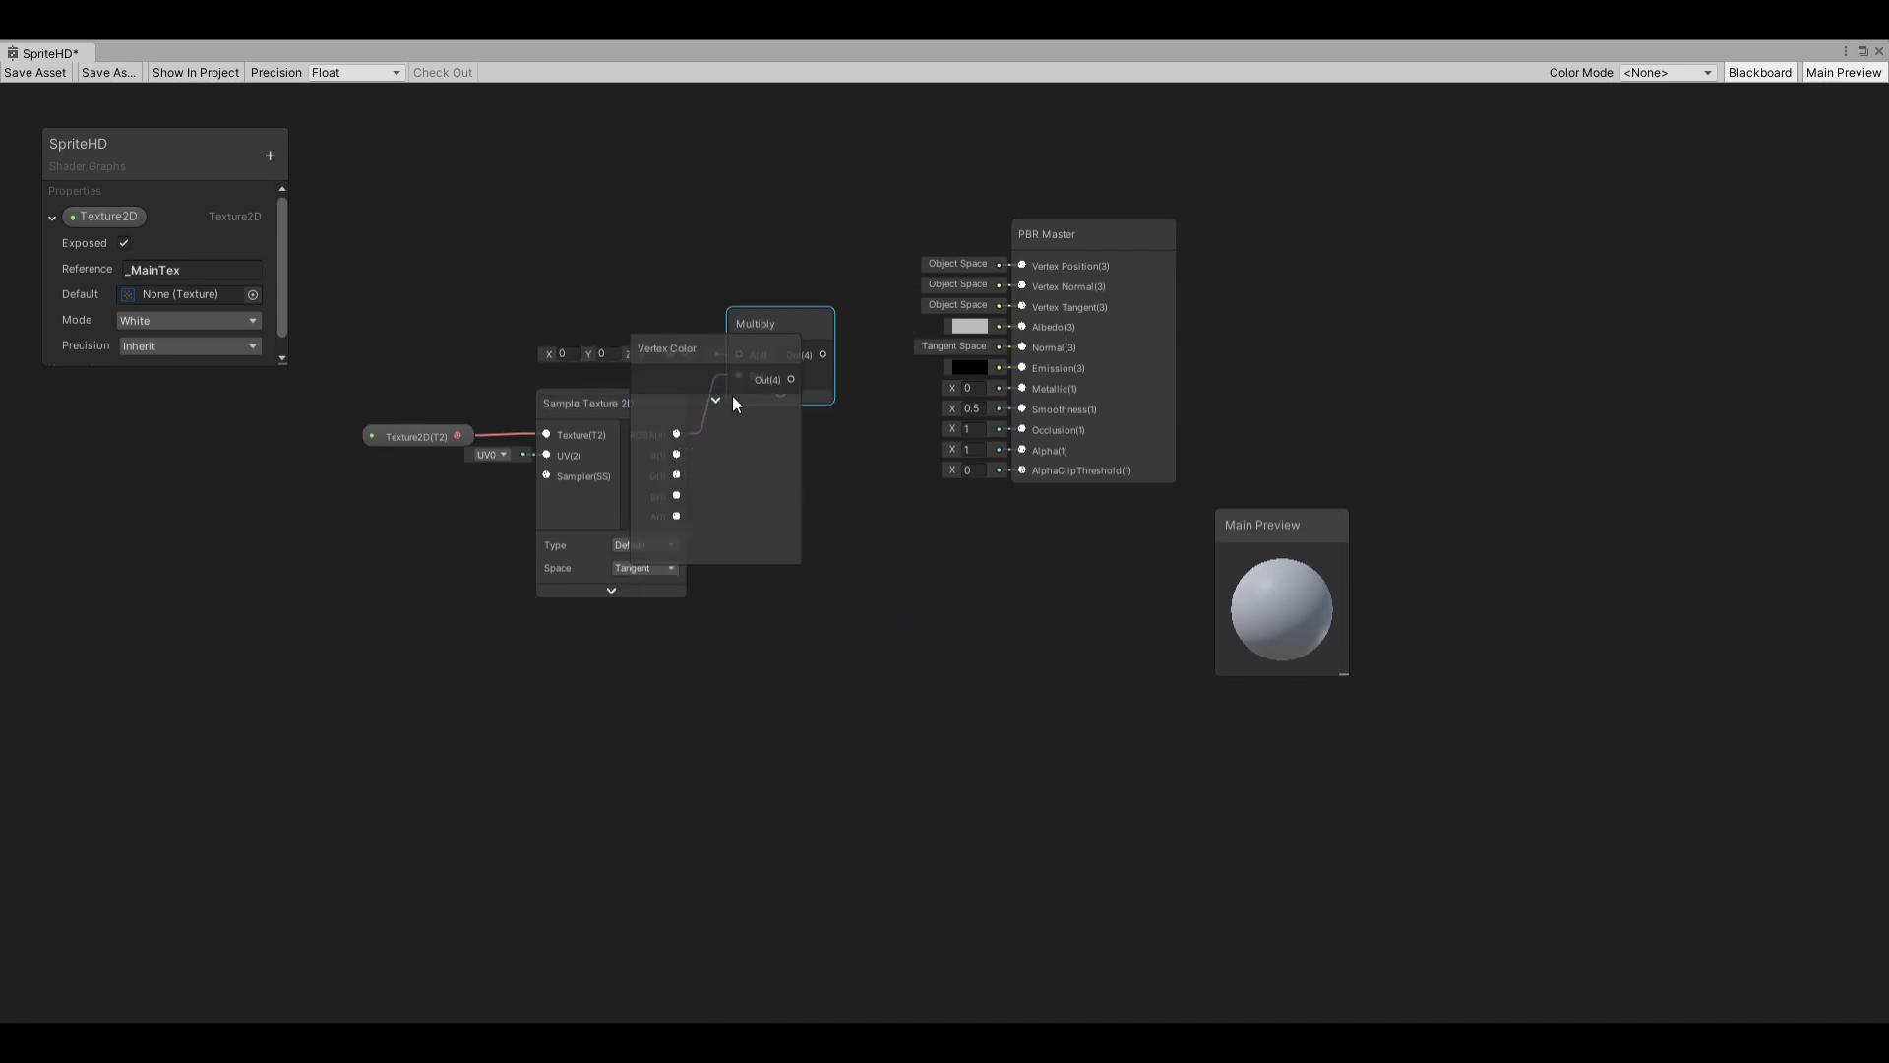
click(717, 399)
drag(691, 351, 740, 358)
drag(602, 270, 581, 305)
click(770, 331)
drag(770, 332, 768, 340)
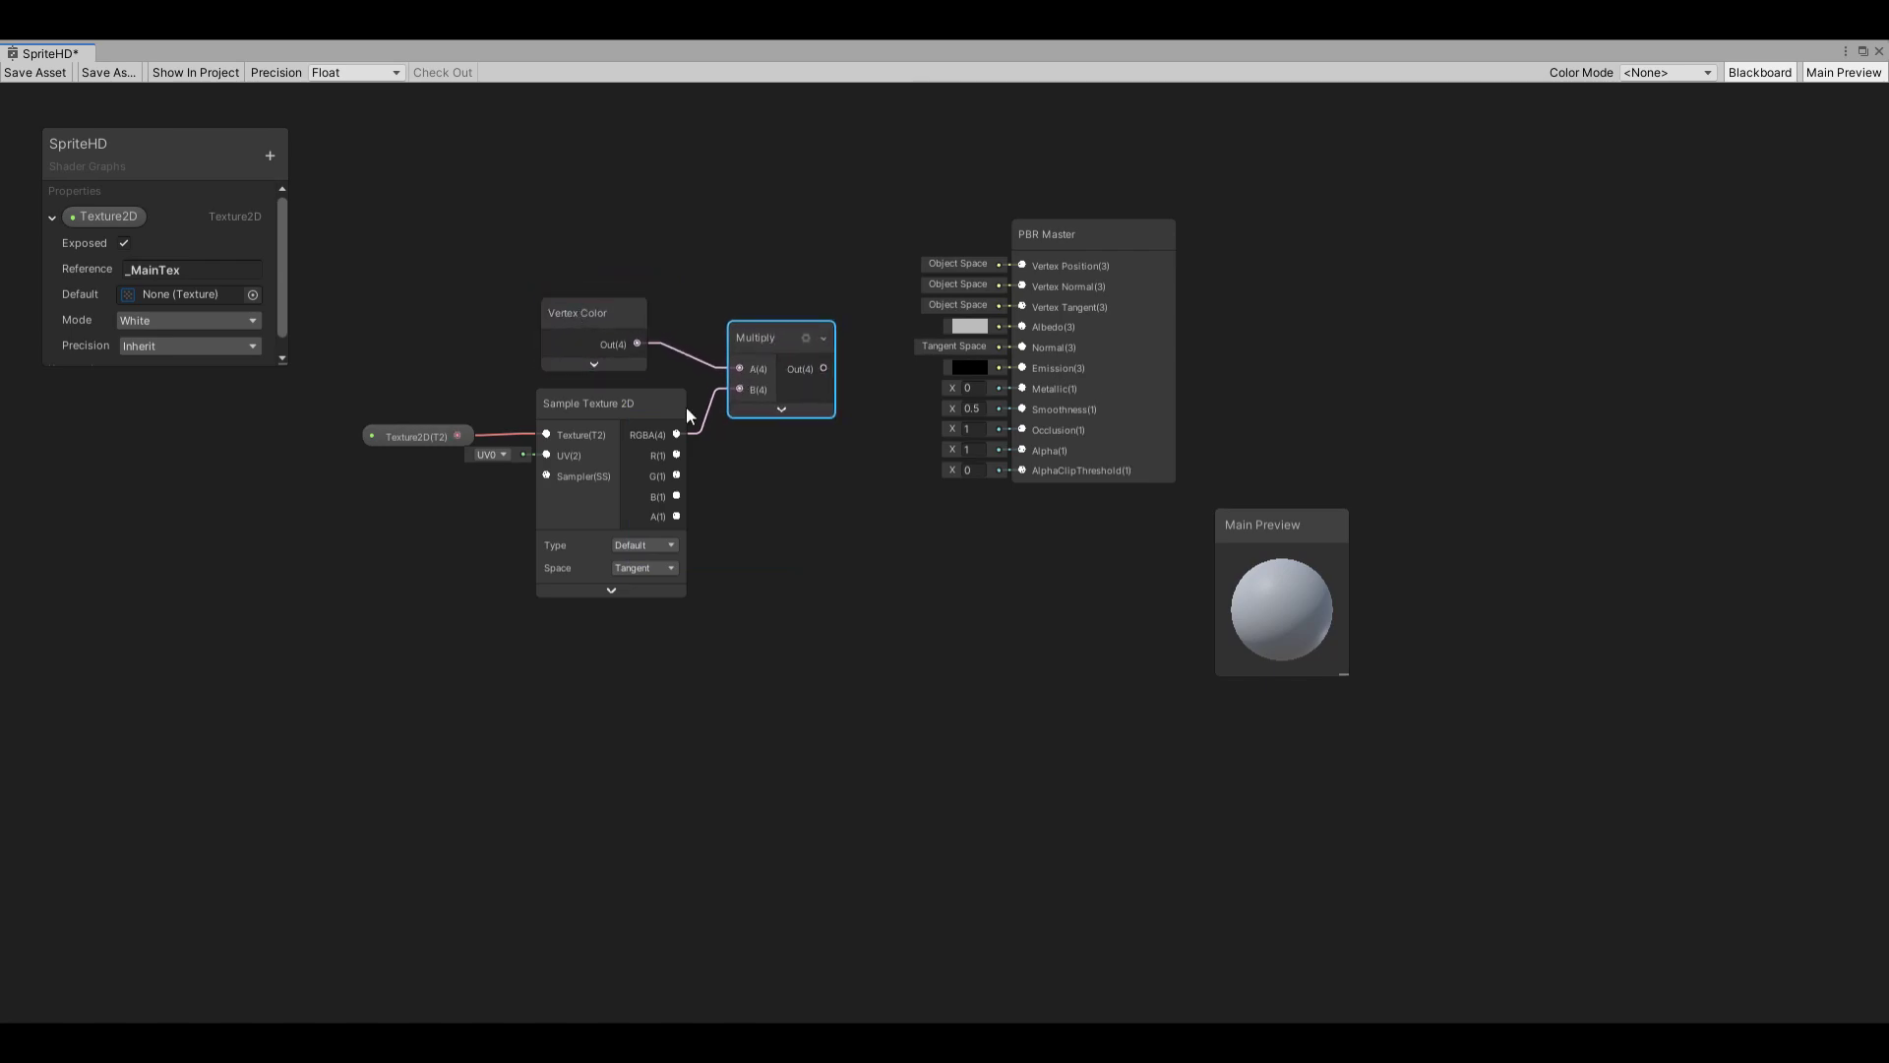
- Connect the Multiply node's output to the PBR Master's Albedo input
drag(422, 421, 539, 295)
click(543, 300)
drag(746, 313, 864, 464)
drag(824, 368, 1023, 327)
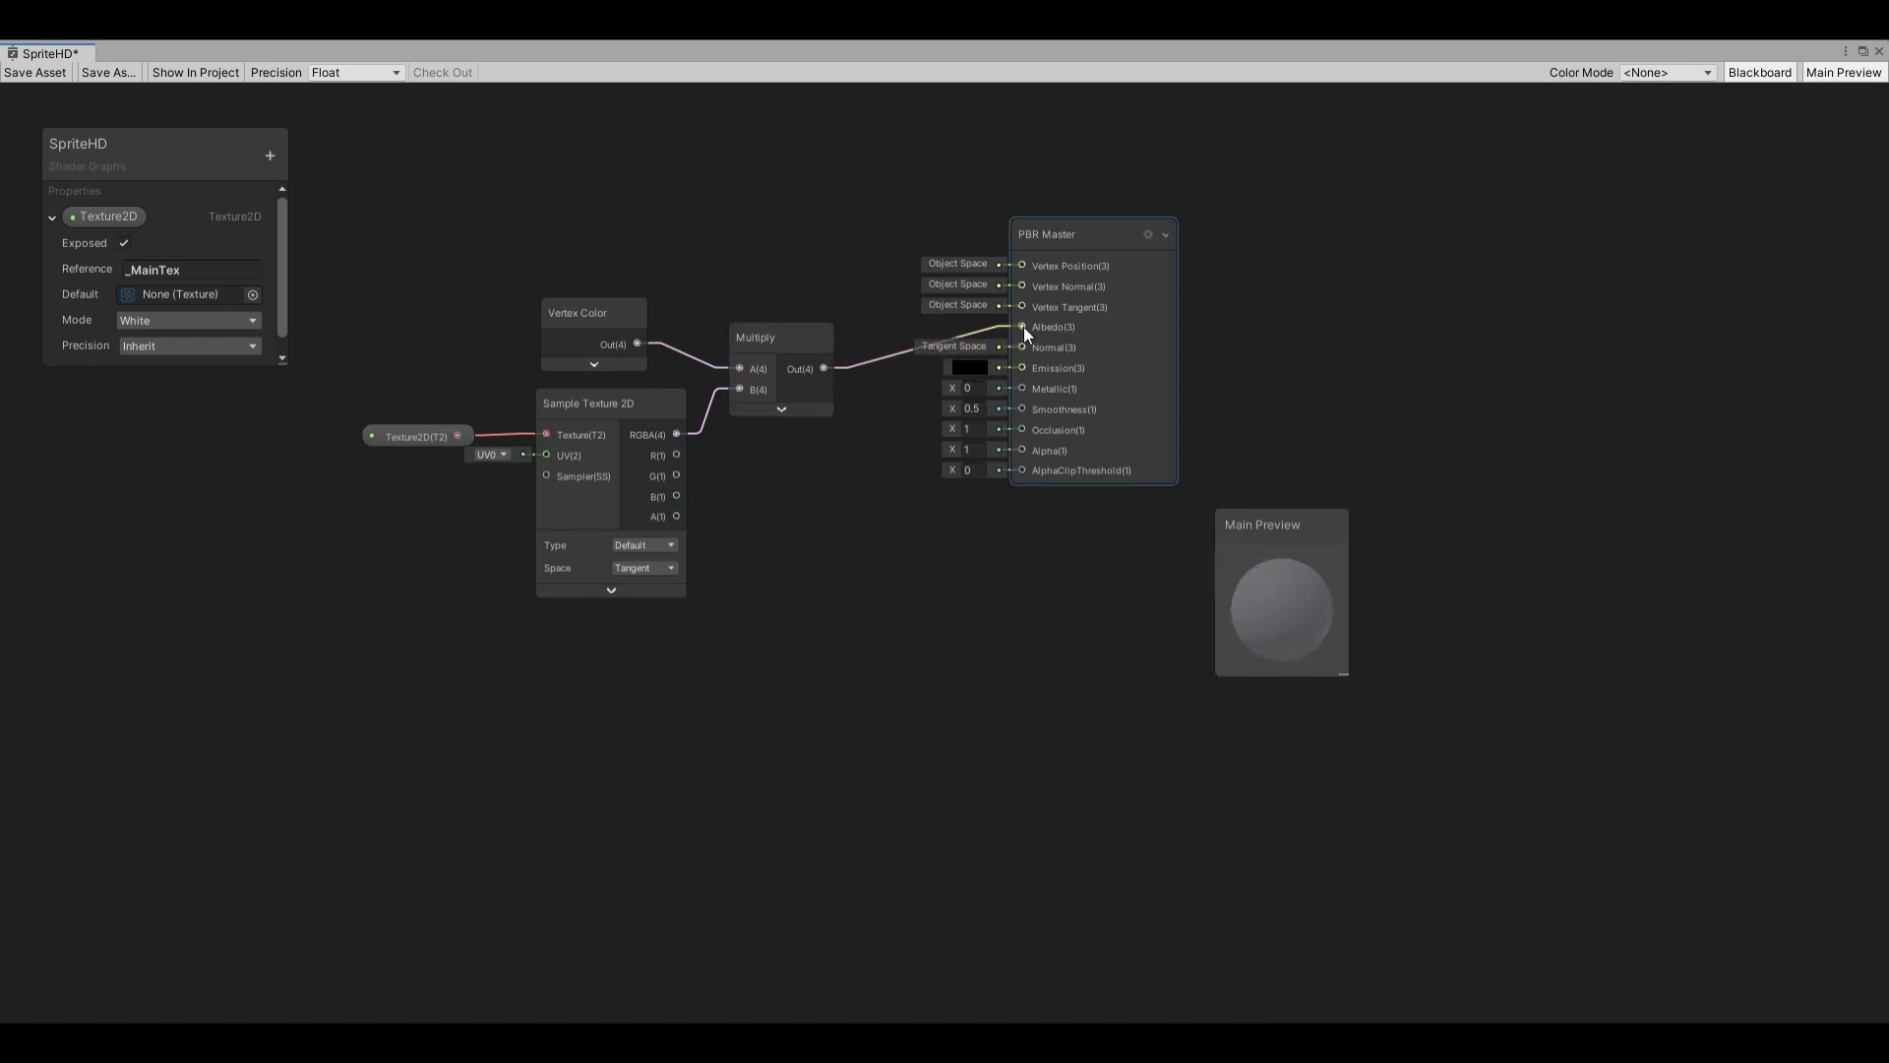
- Connect the sampled texture's A output to the PBR Master's Alpha and set AlphaClipThreshold to 0.5
drag(677, 516, 1020, 451)
click(969, 471)
text(0.5)
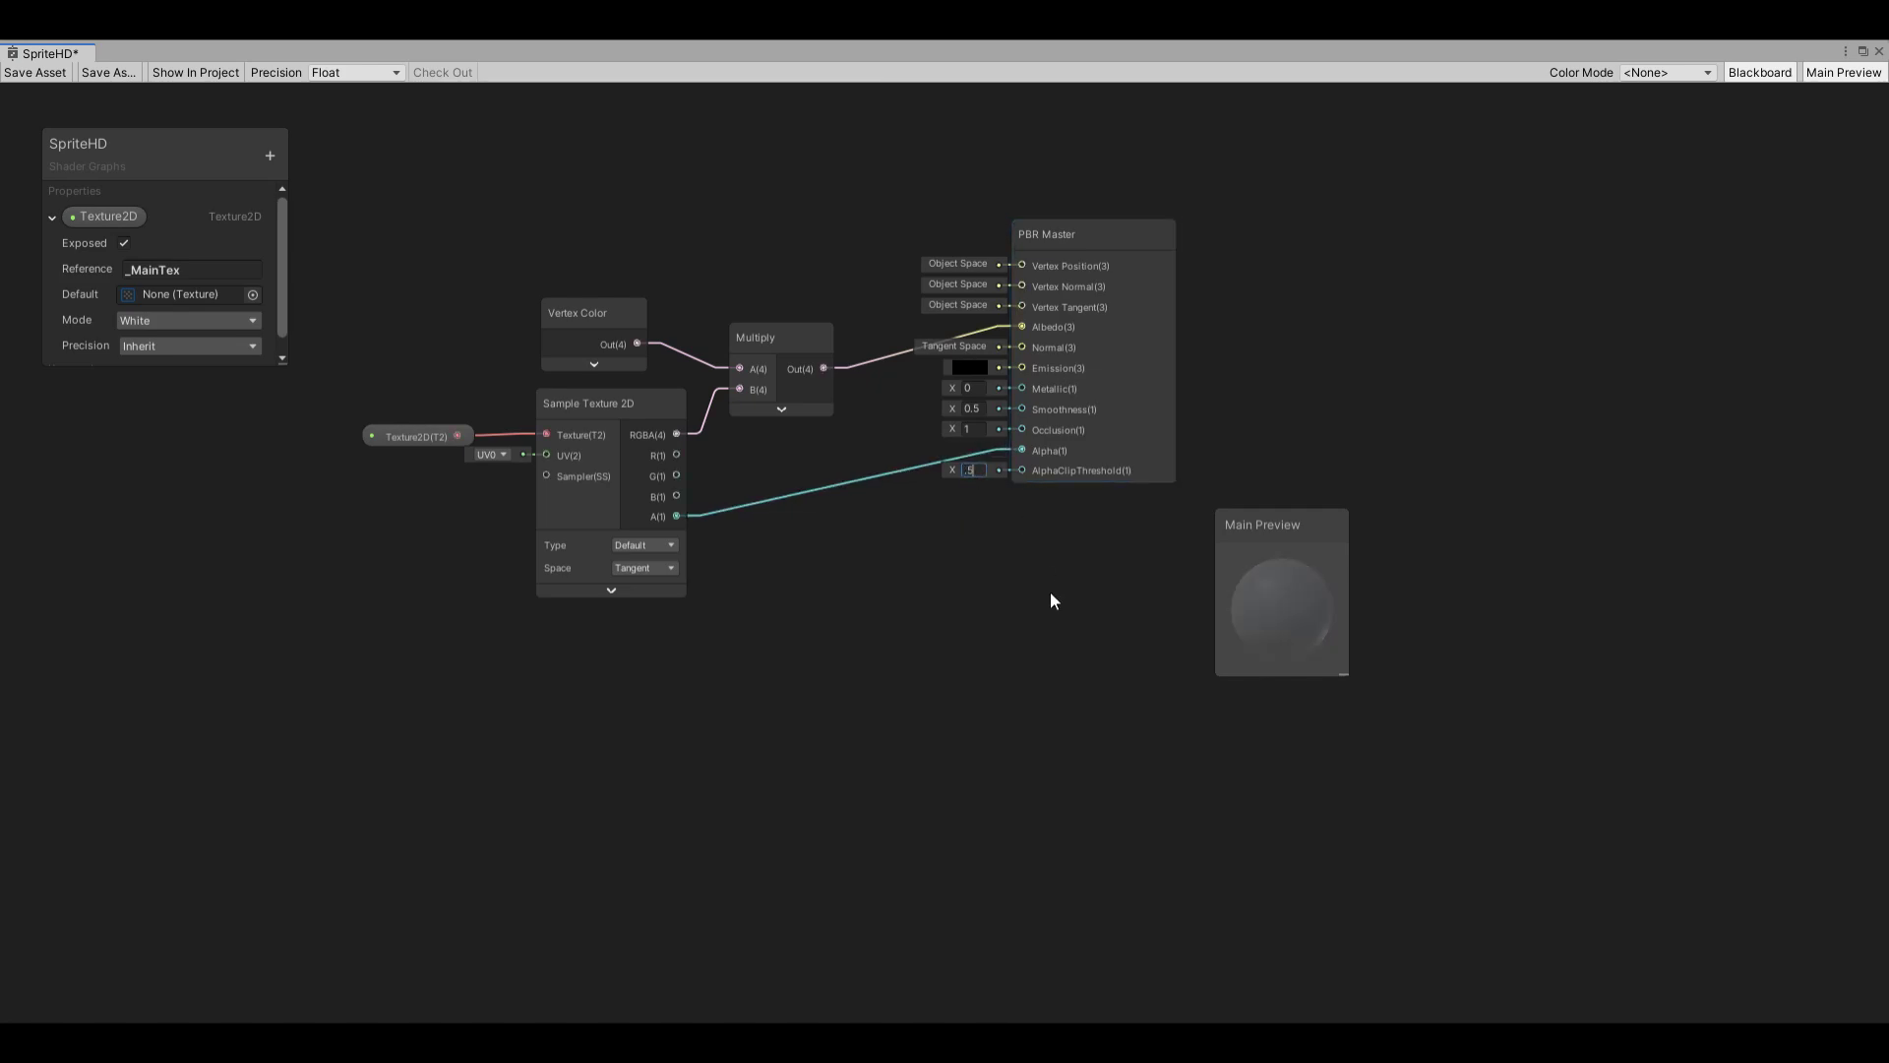
click(1043, 571)
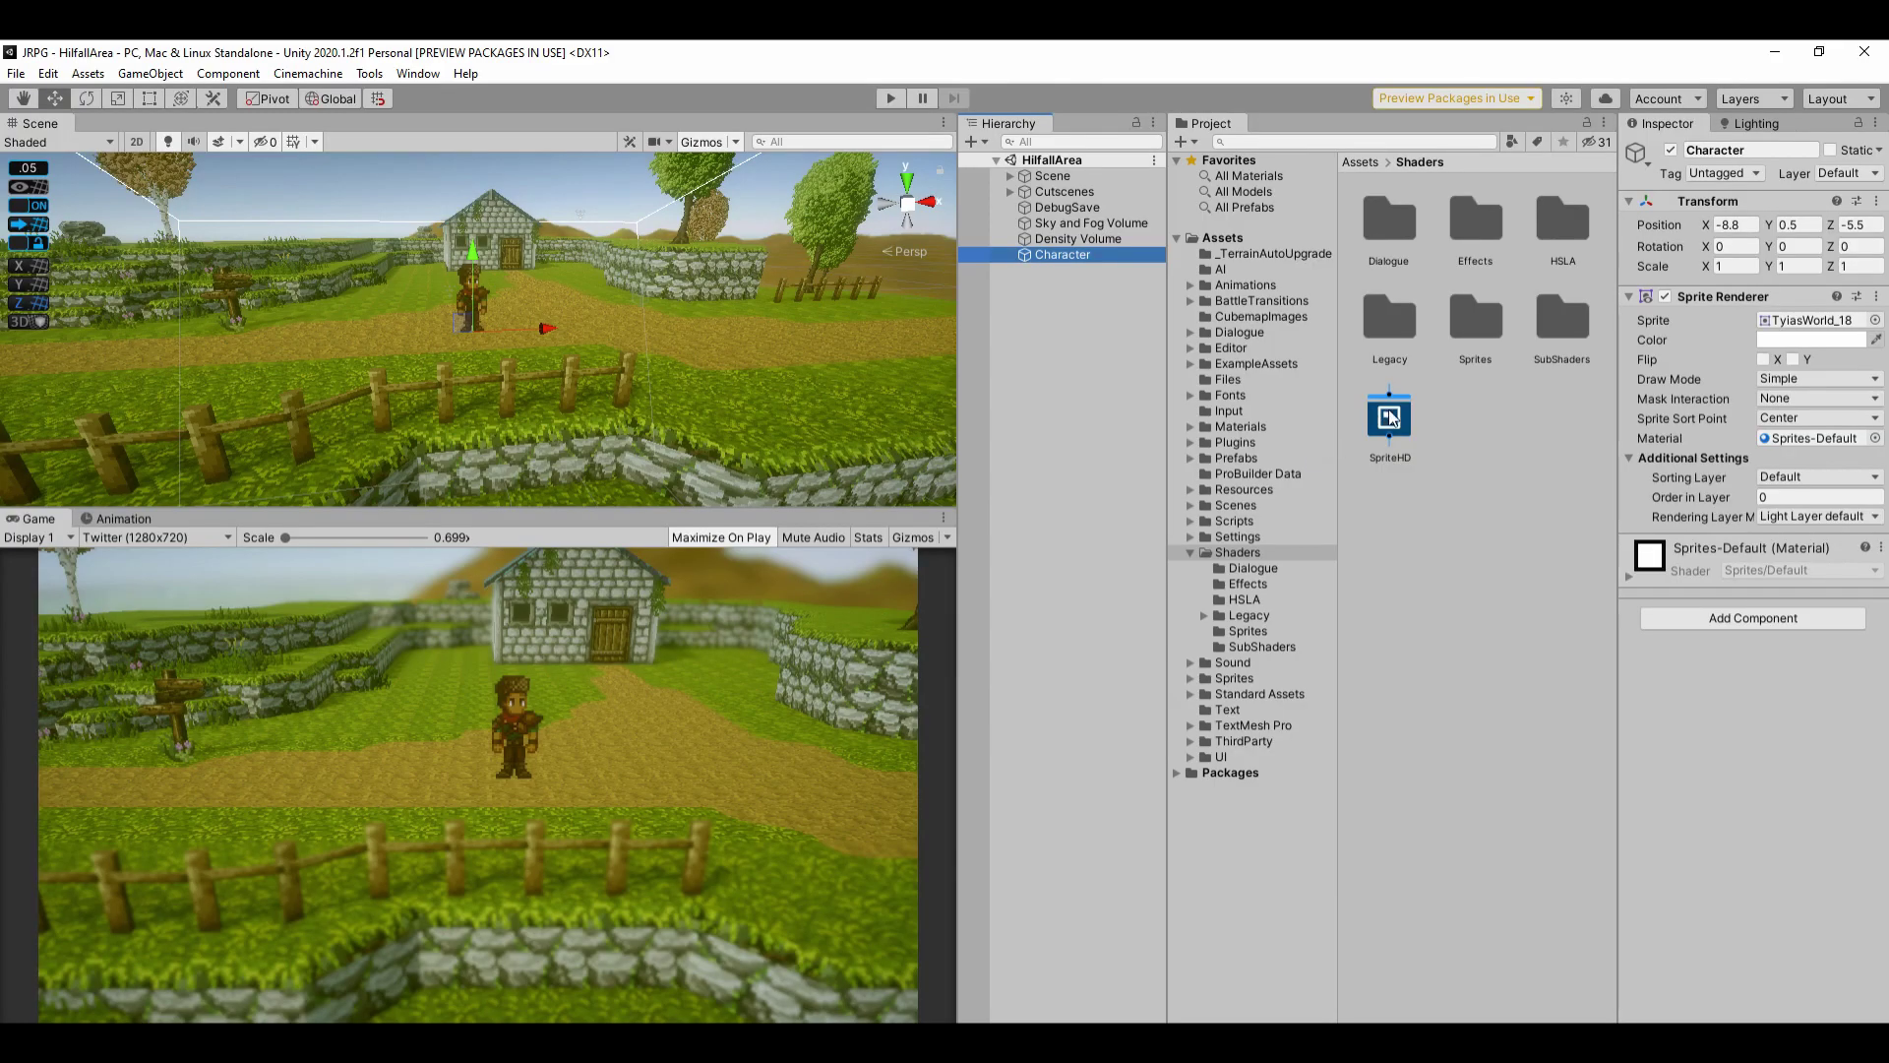
- Create a material from the SpriteHD shader and apply it to the Character object
right_click(1390, 417)
mouse_move(1425, 427)
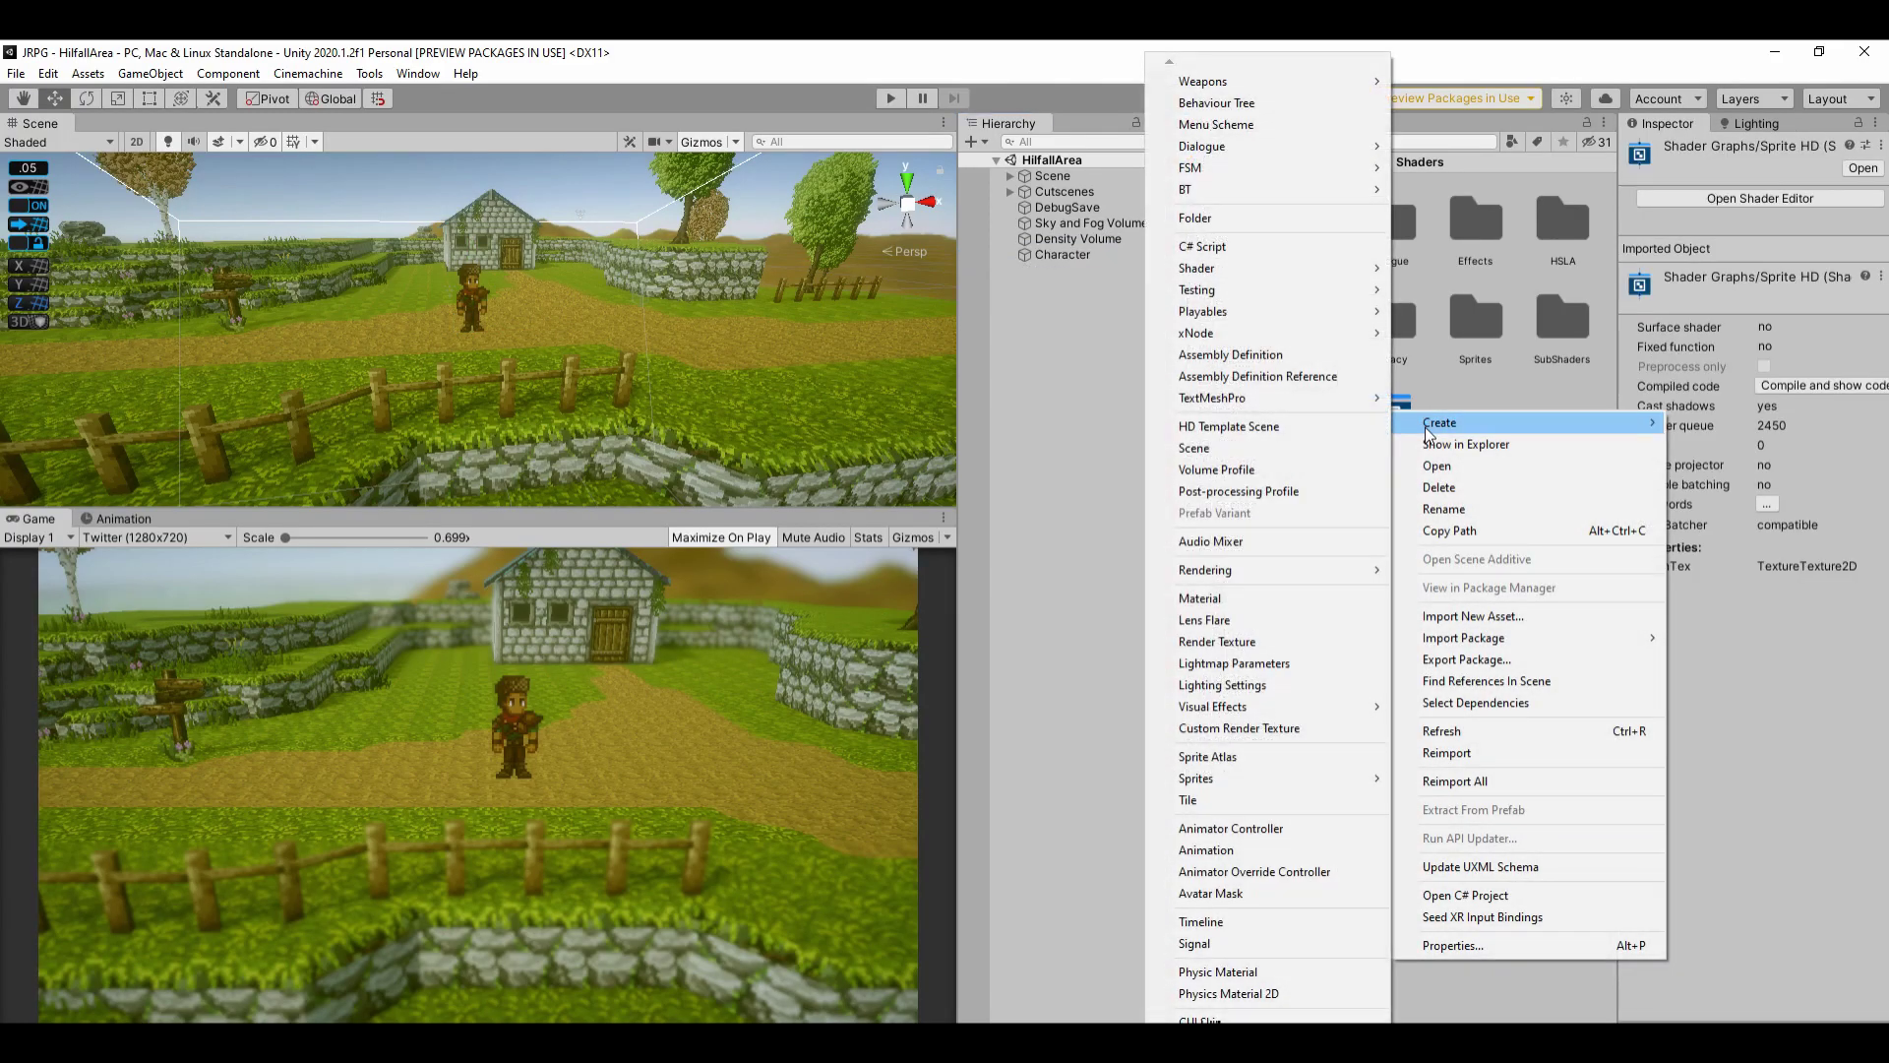
click(1208, 598)
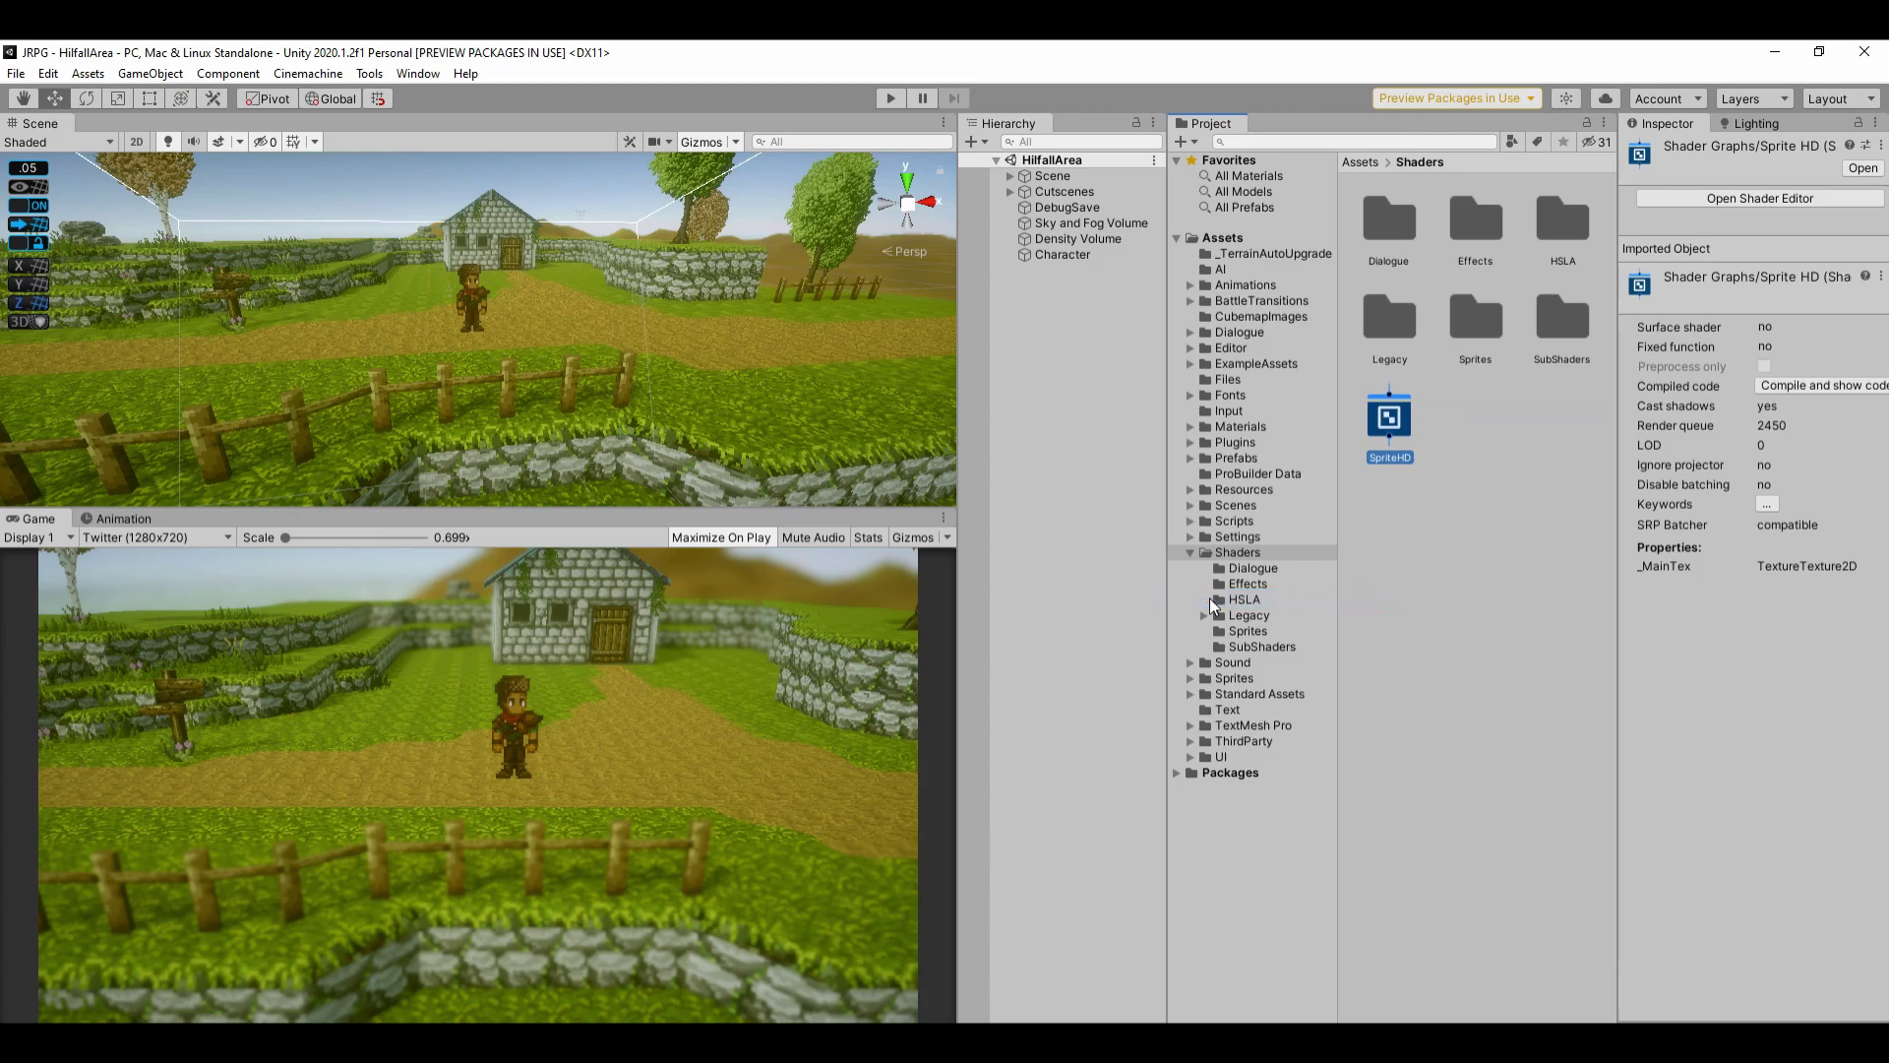
key(Return)
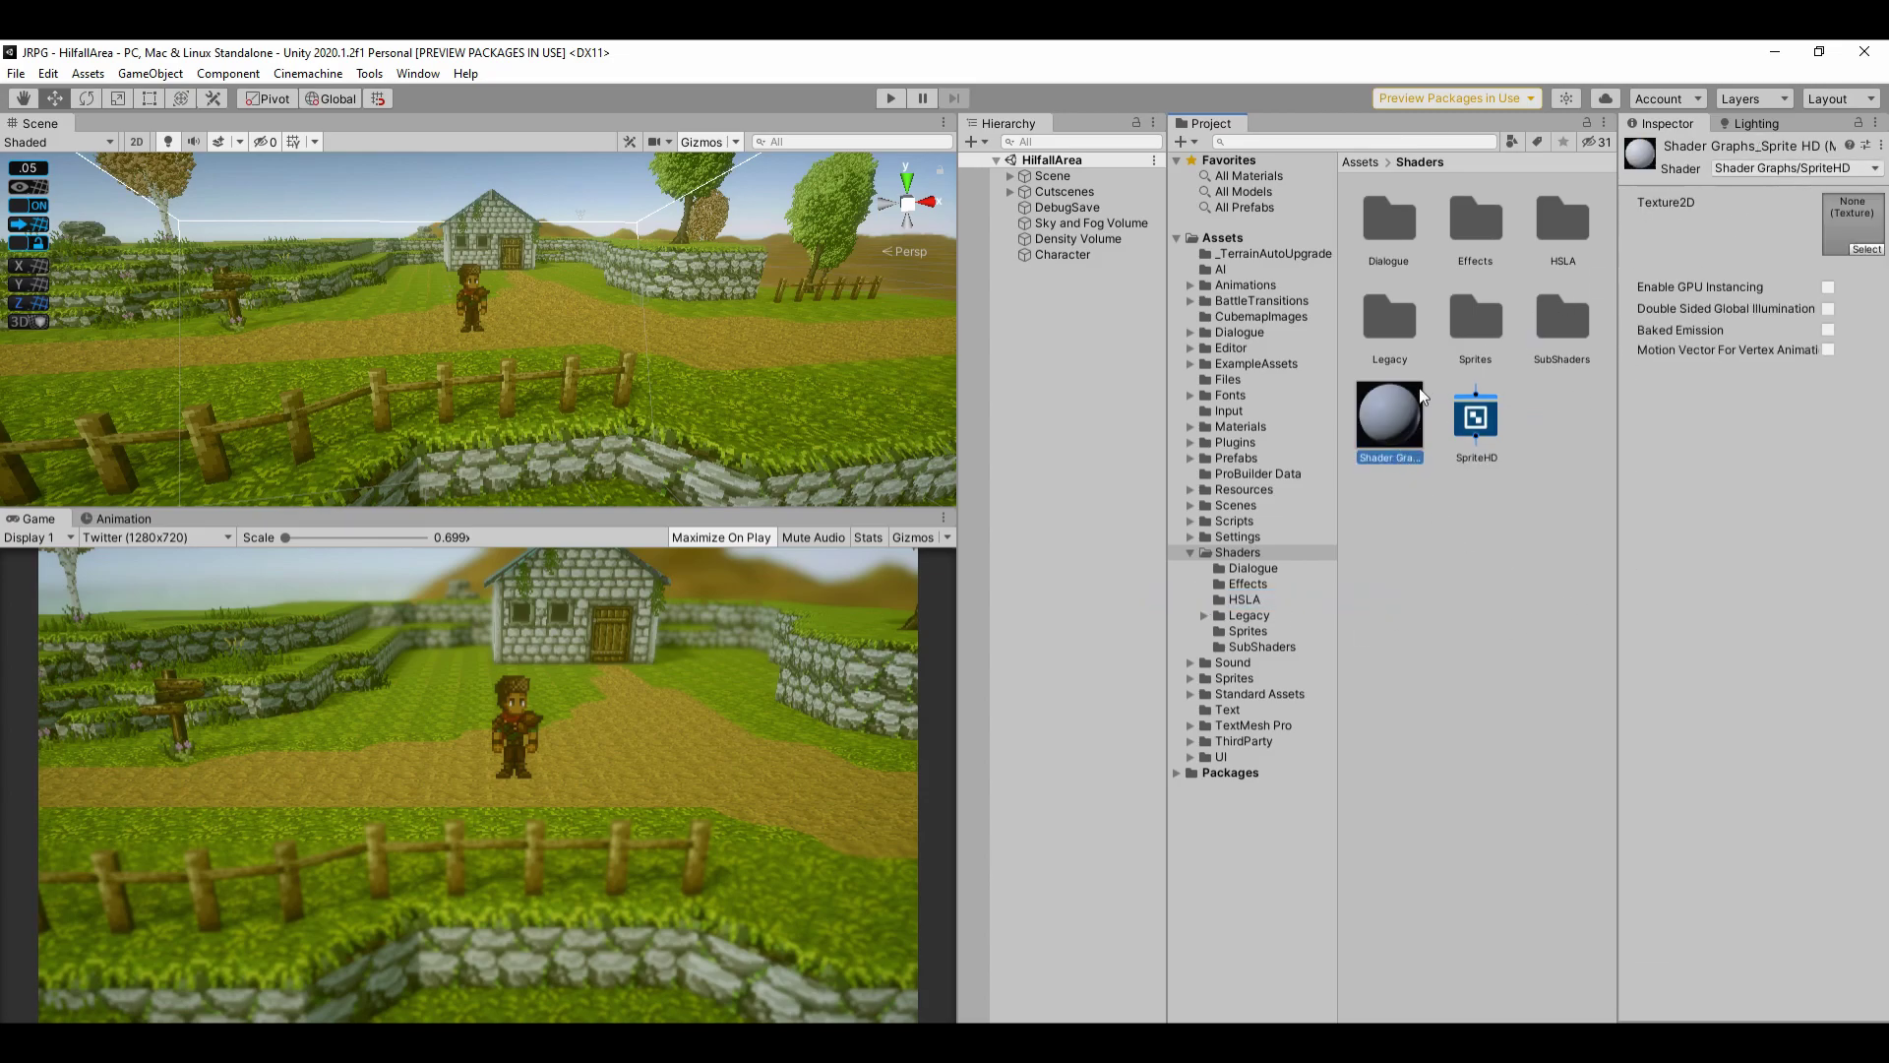
drag(1391, 411, 1058, 253)
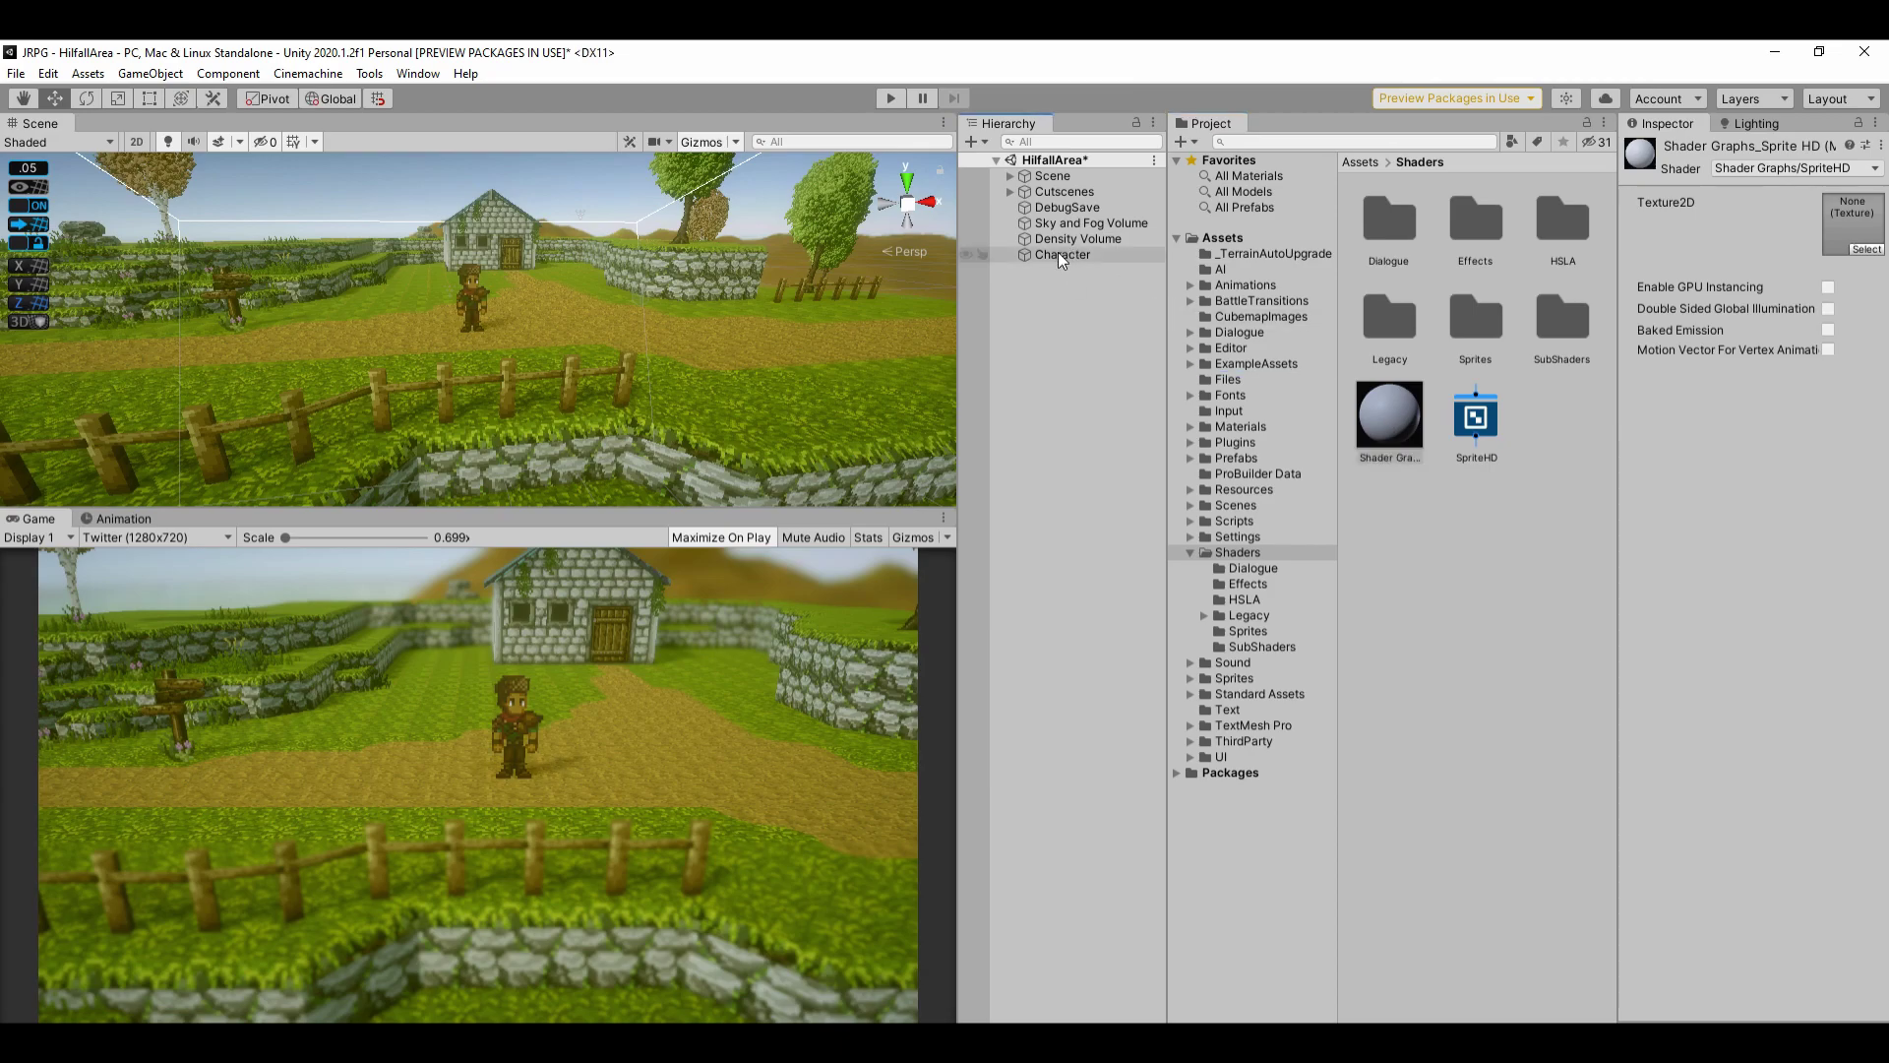
- Frame the Character in the scene and test its sprite by switching Flip X on and off repeatedly
double_click(1059, 254)
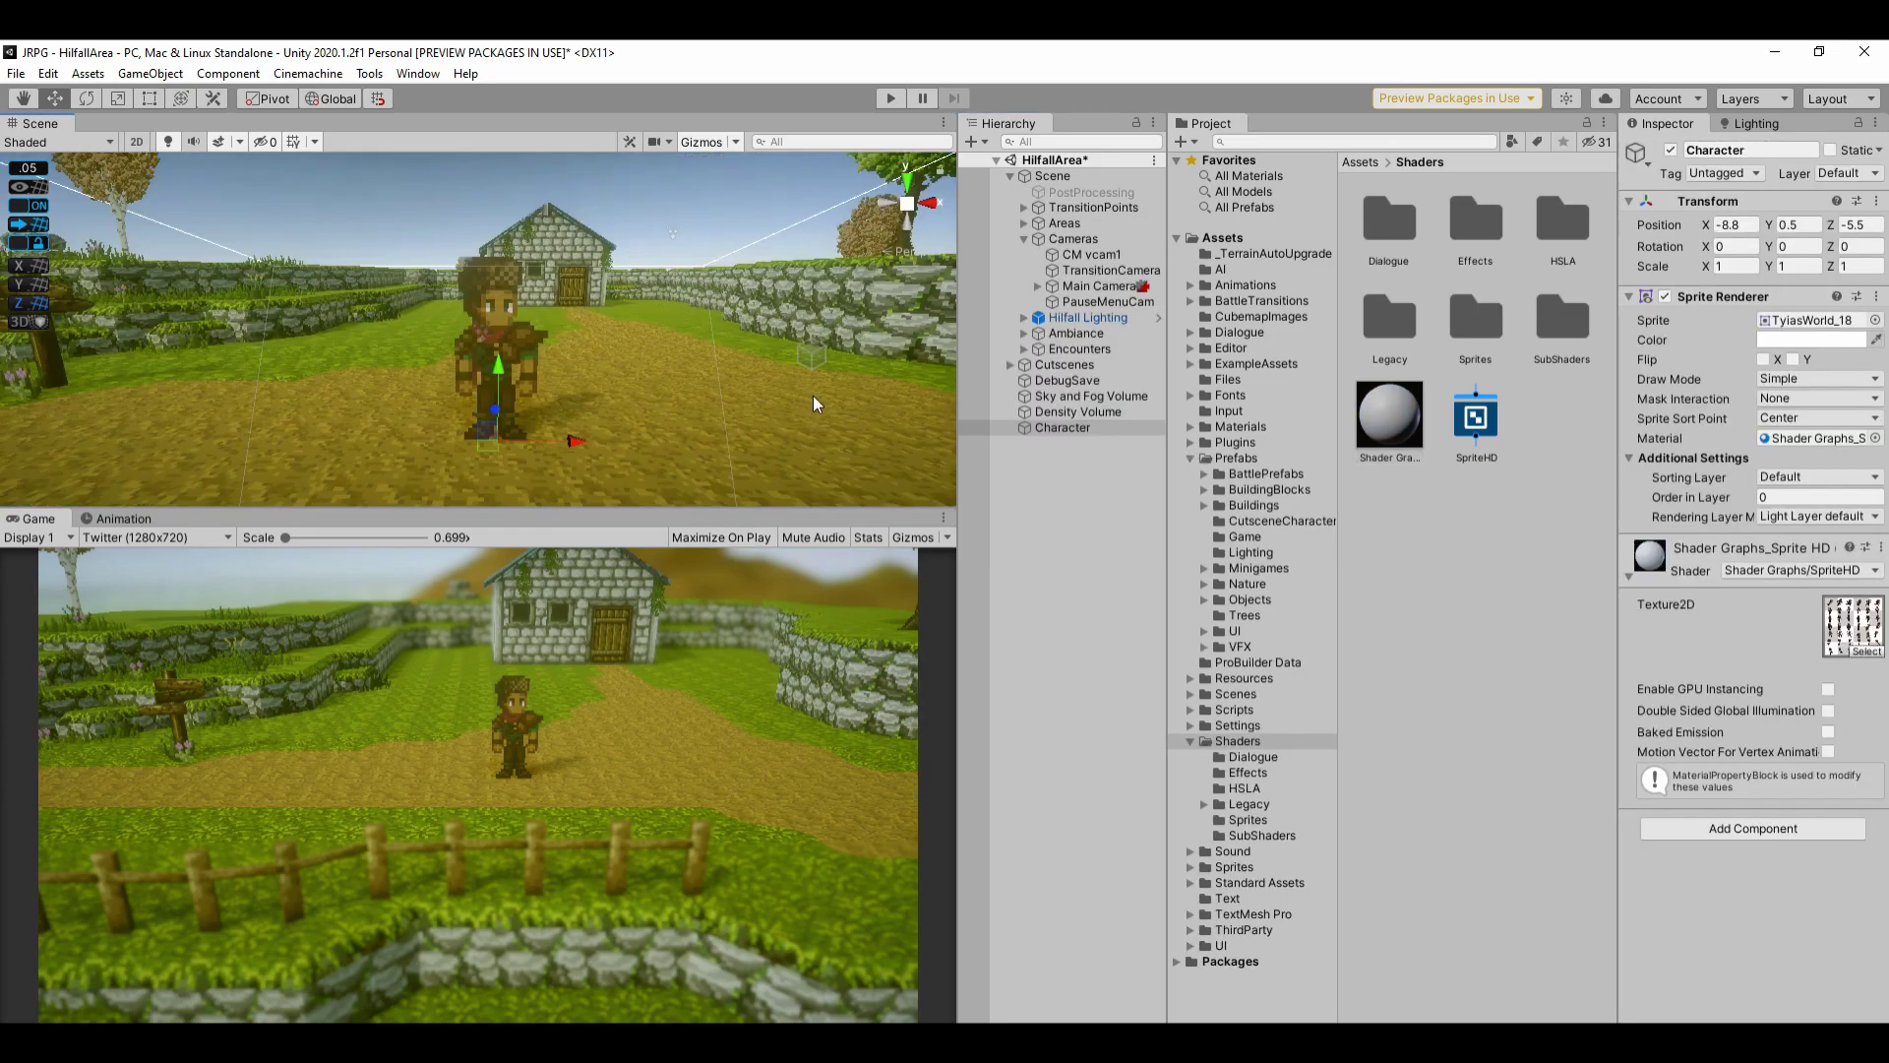
click(1766, 361)
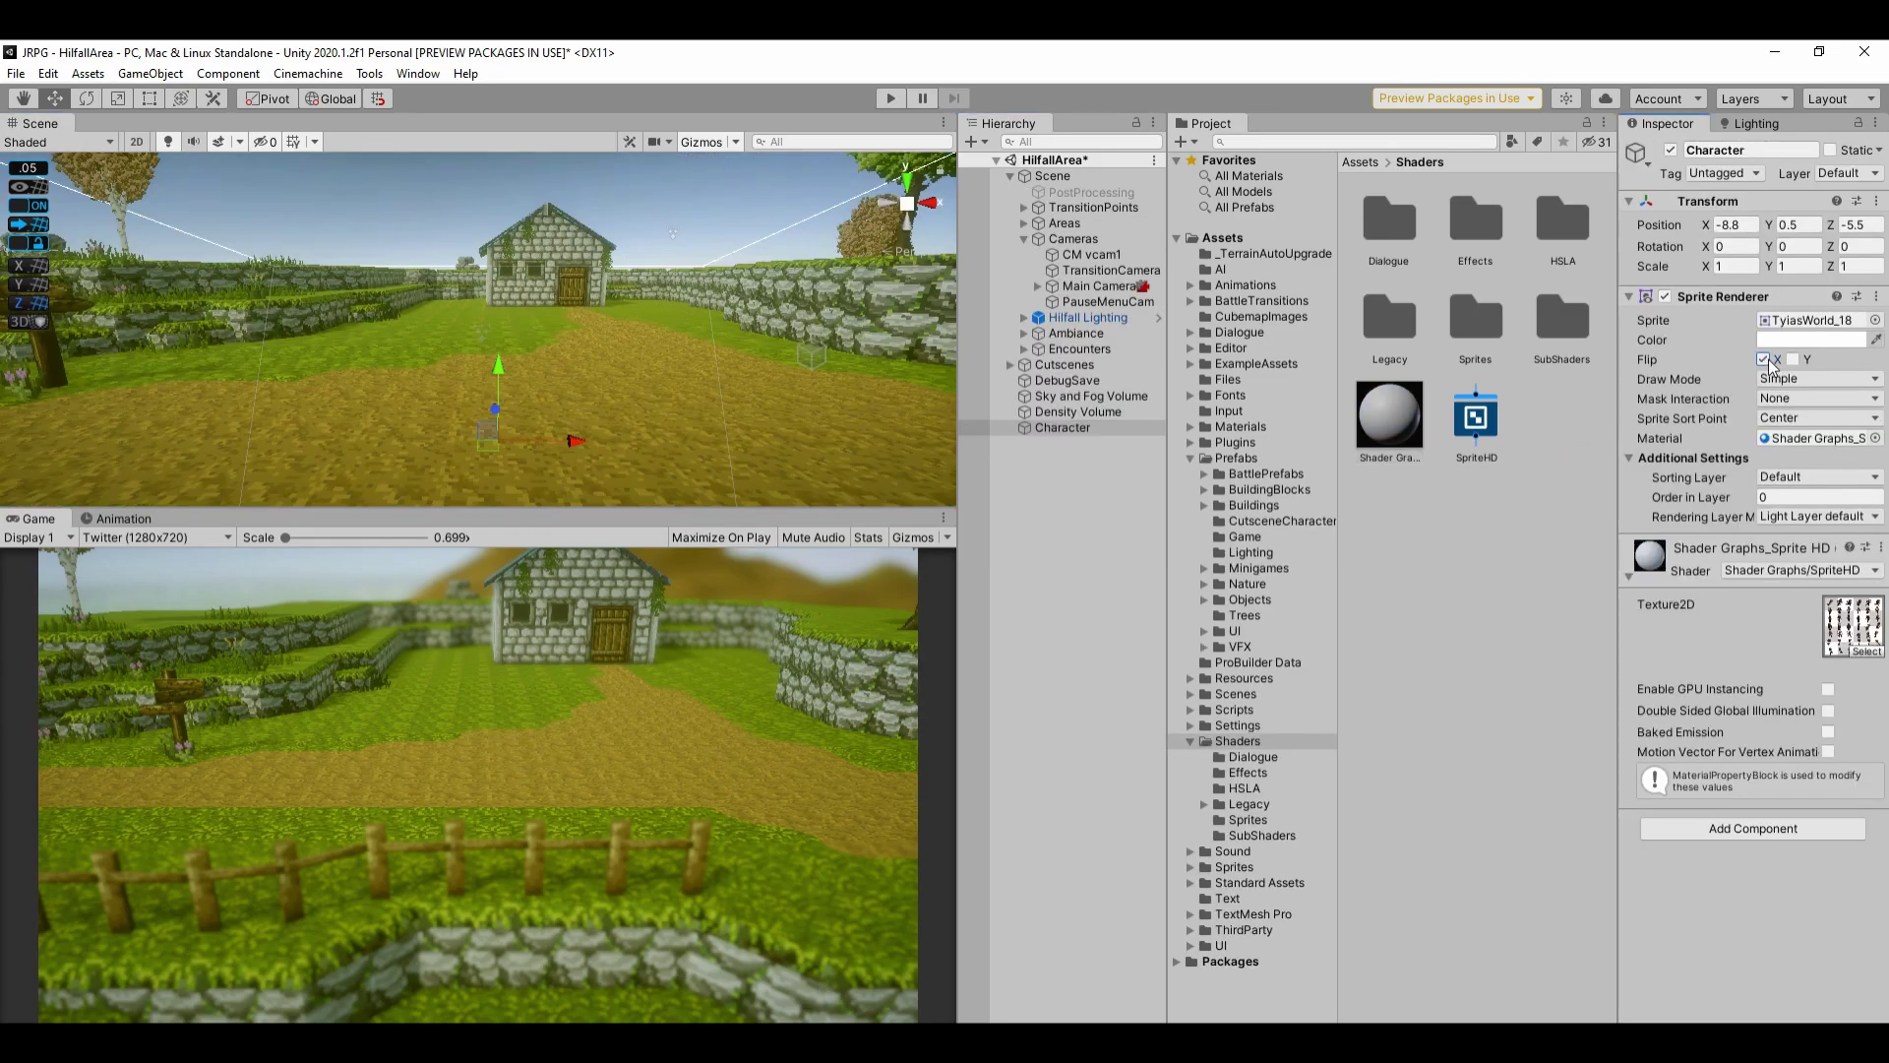
click(1767, 362)
click(1766, 361)
click(1766, 361)
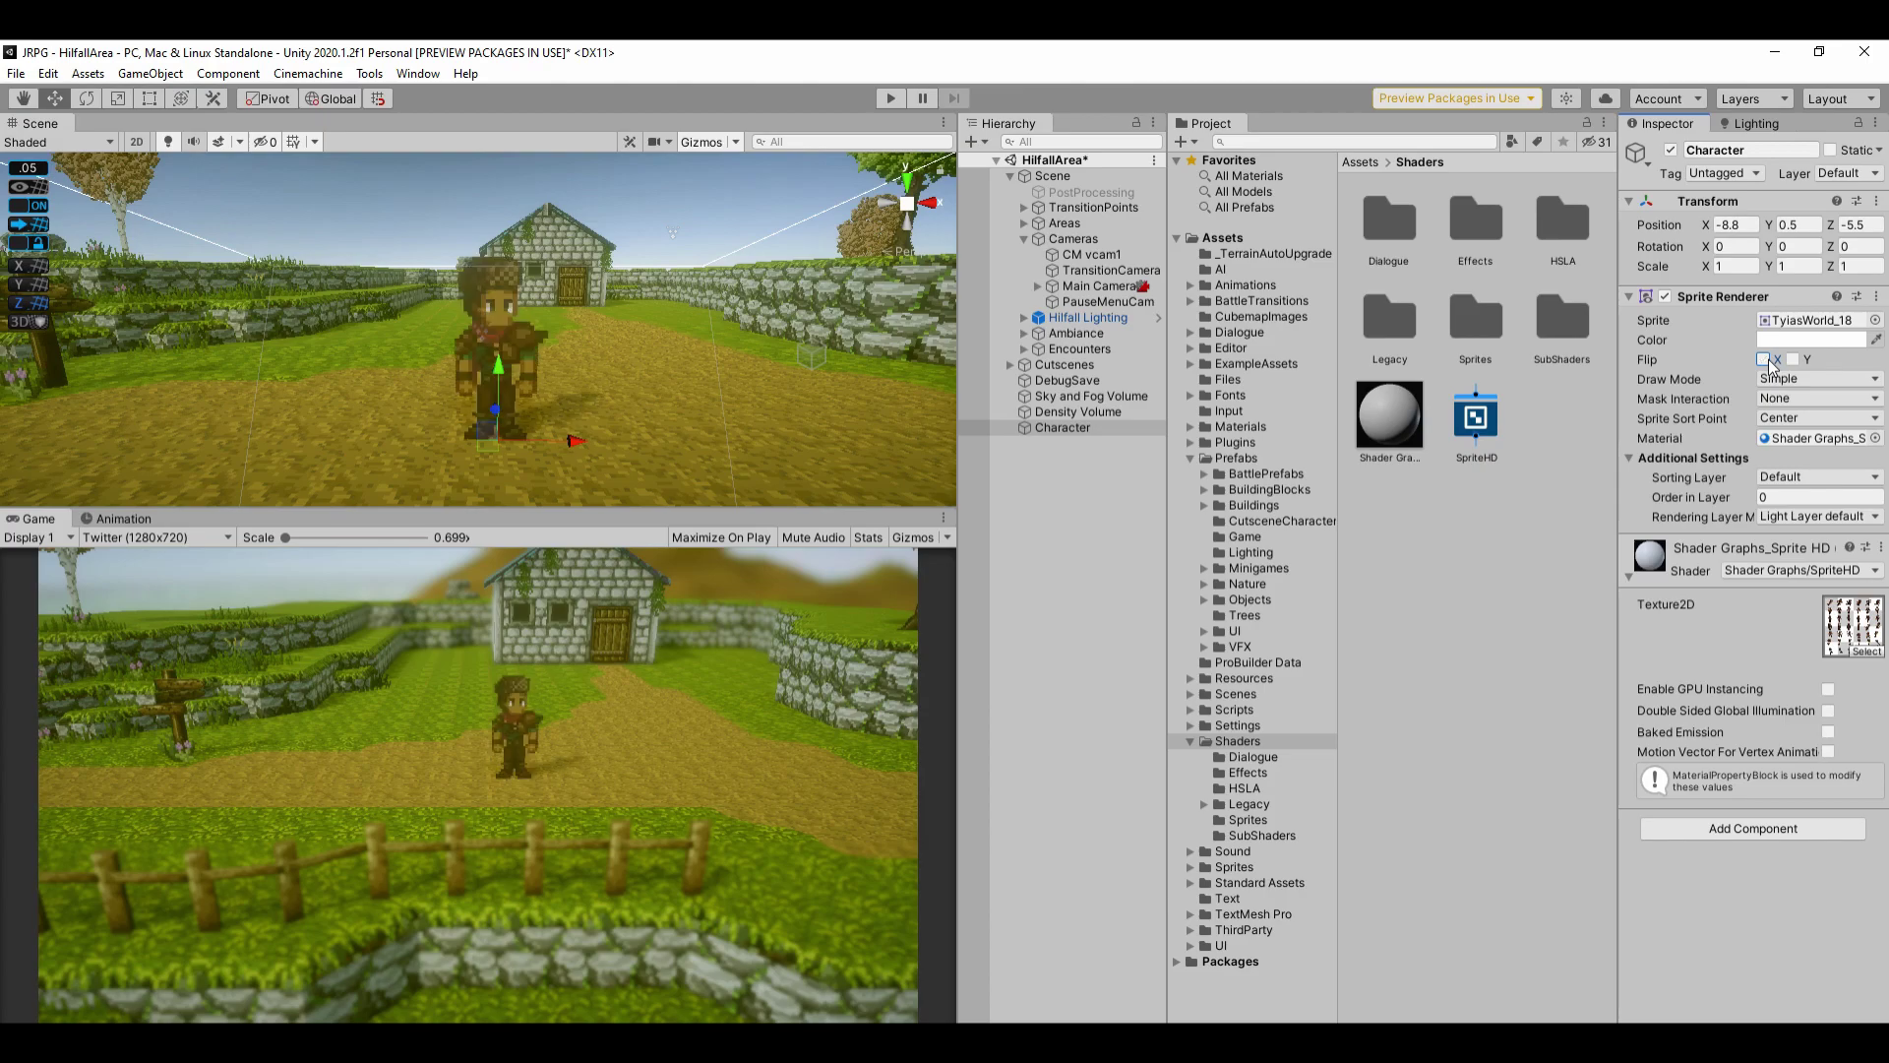
click(1766, 361)
click(1766, 361)
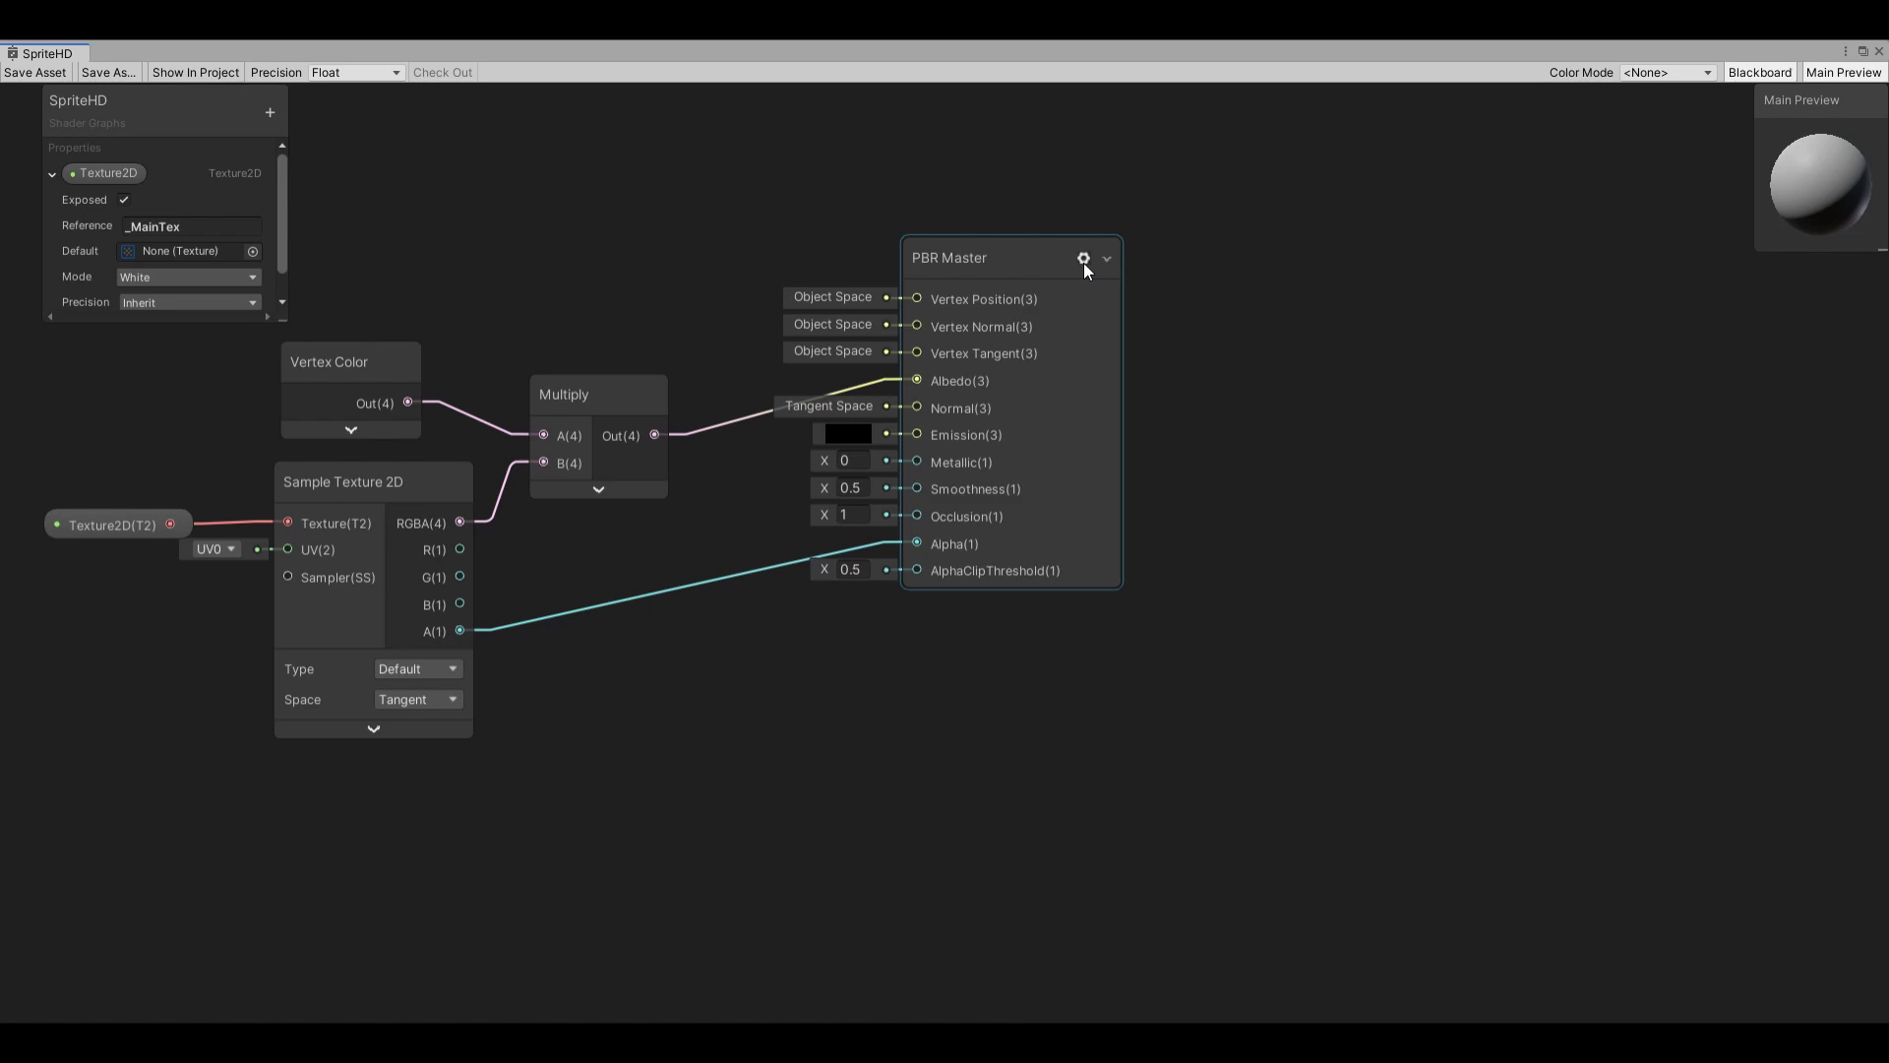
- Enable Two Sided in the SpriteHD graph's PBR Master settings and save the shader asset
click(1083, 259)
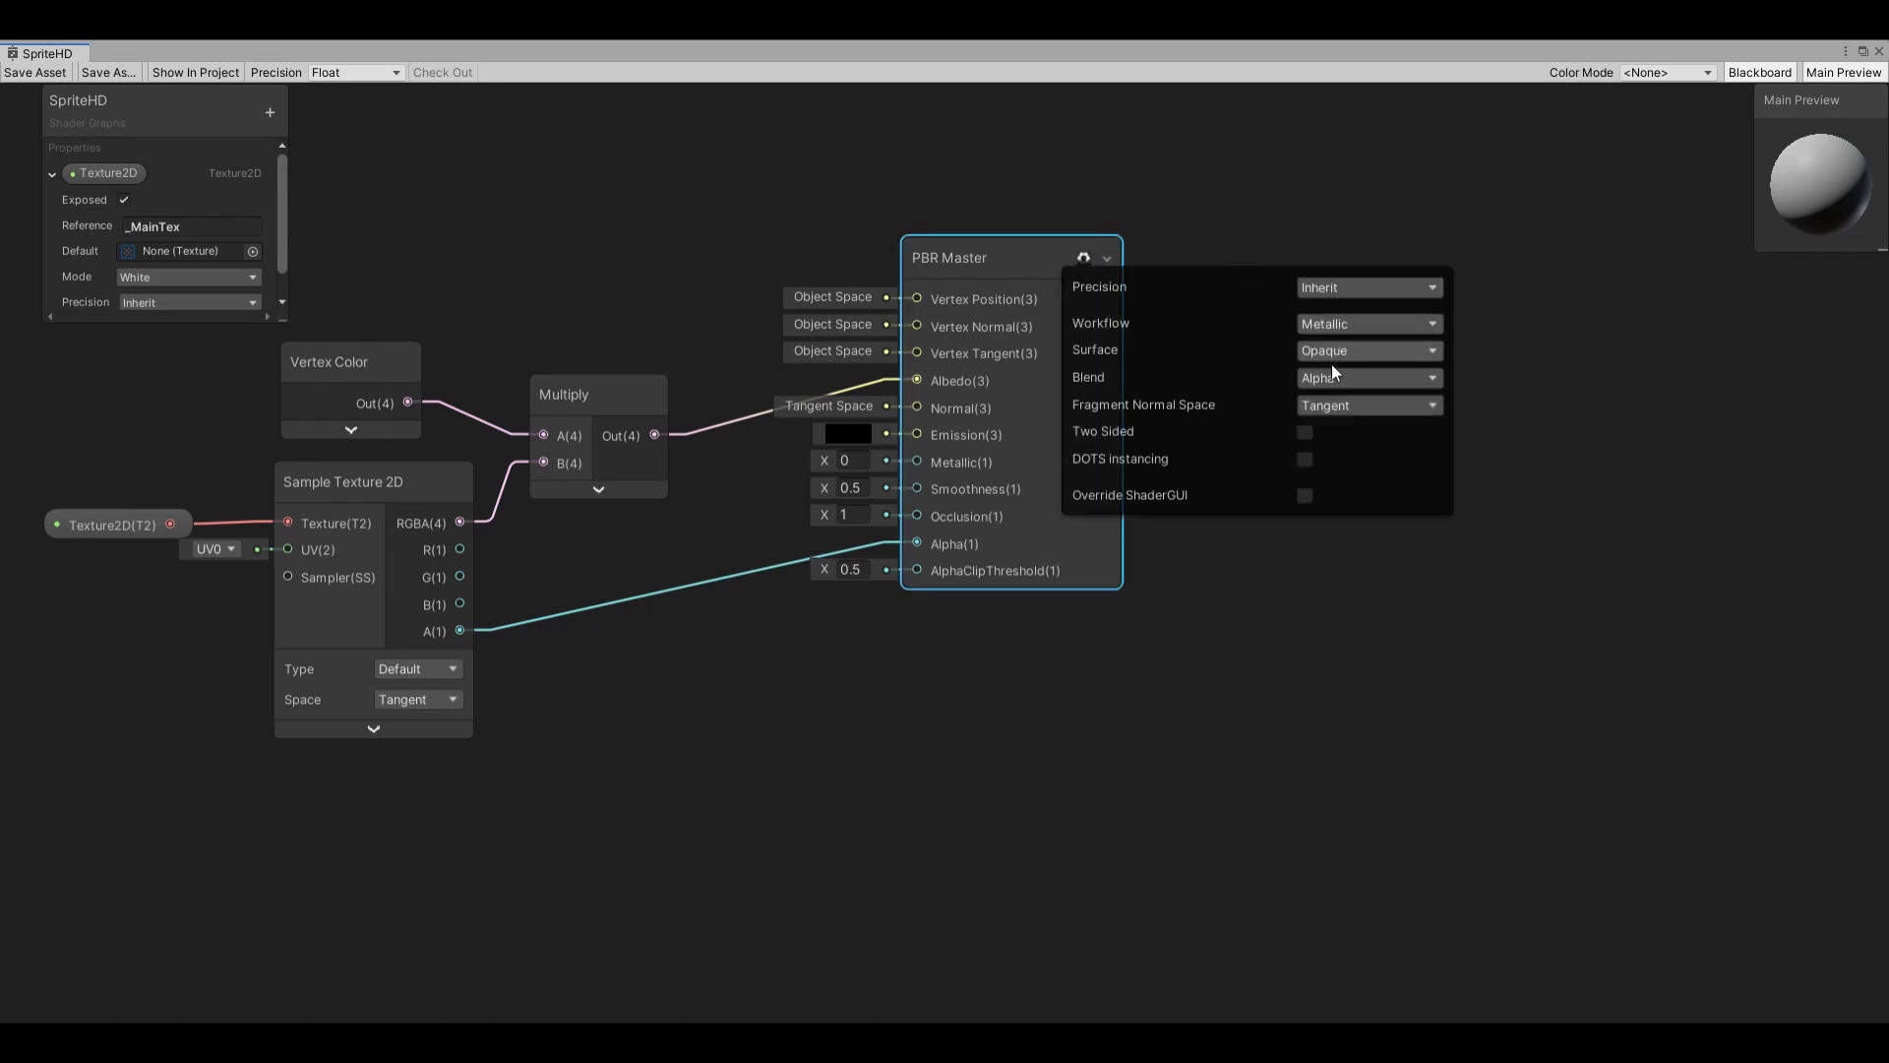
click(1304, 431)
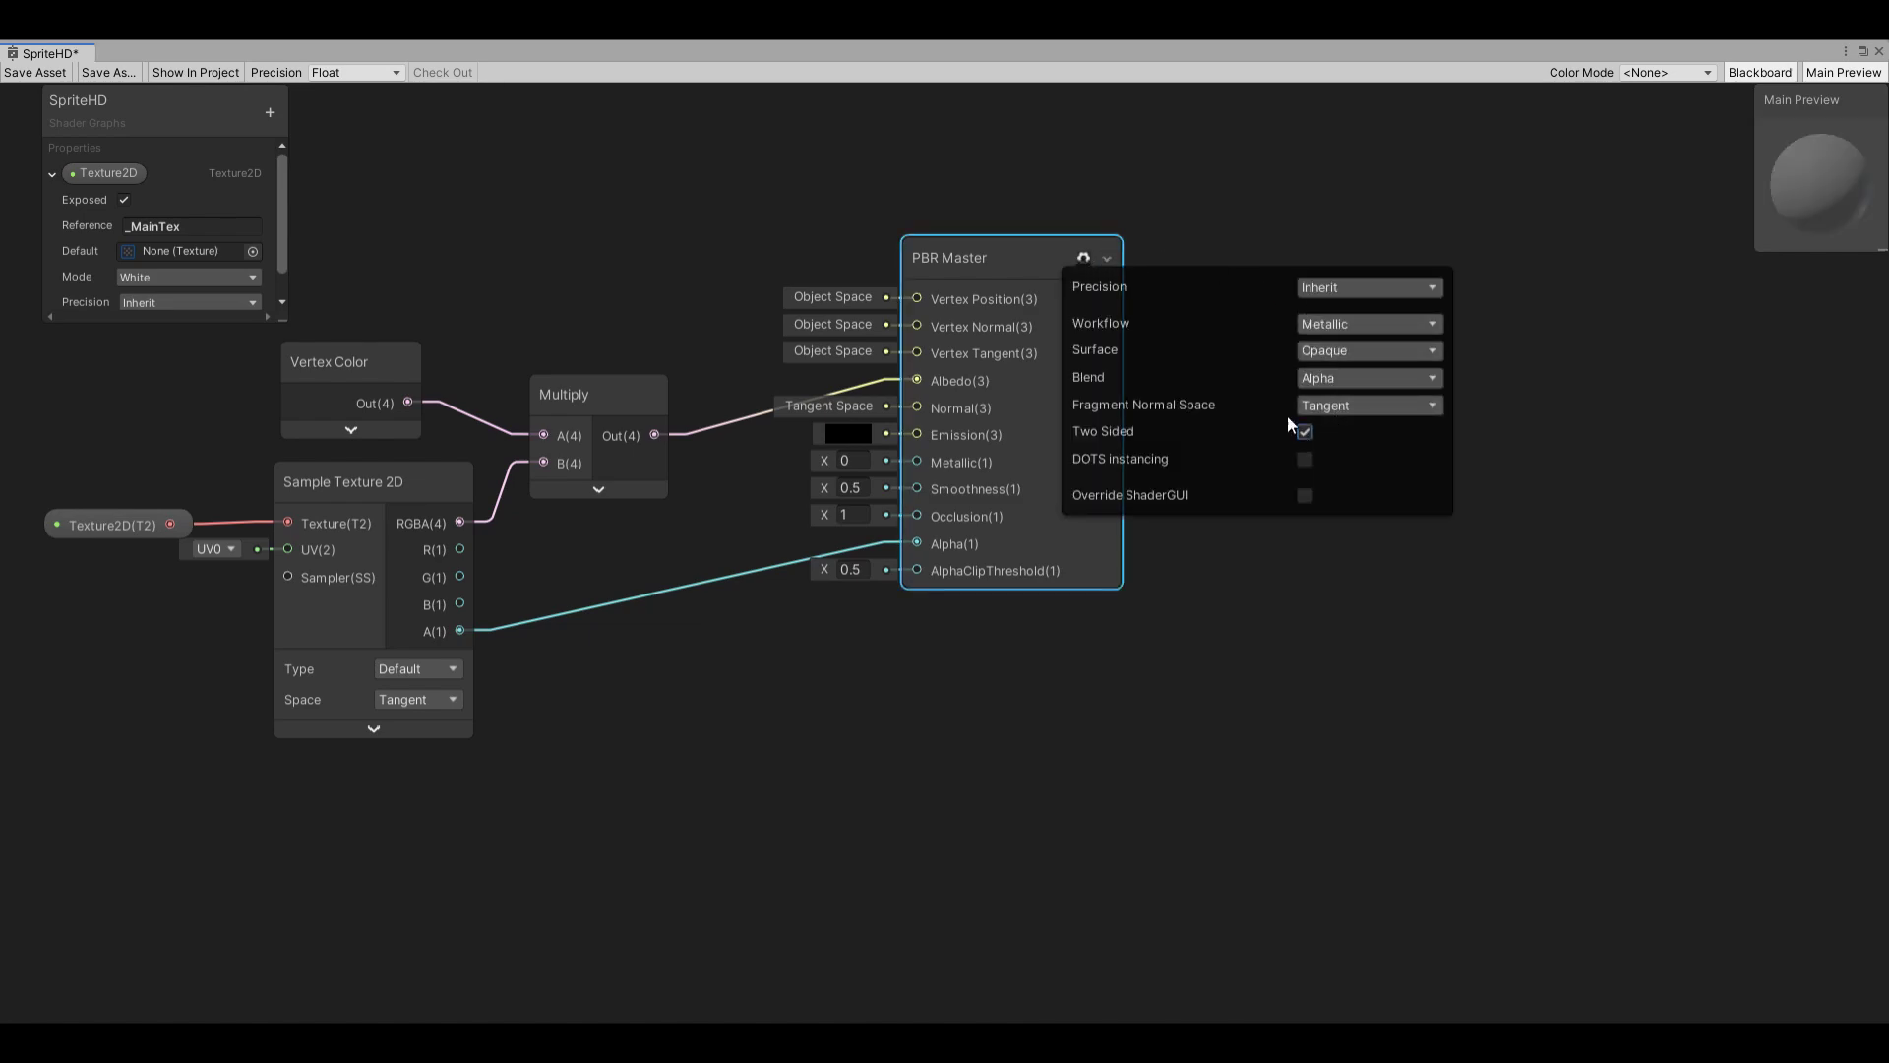
click(62, 77)
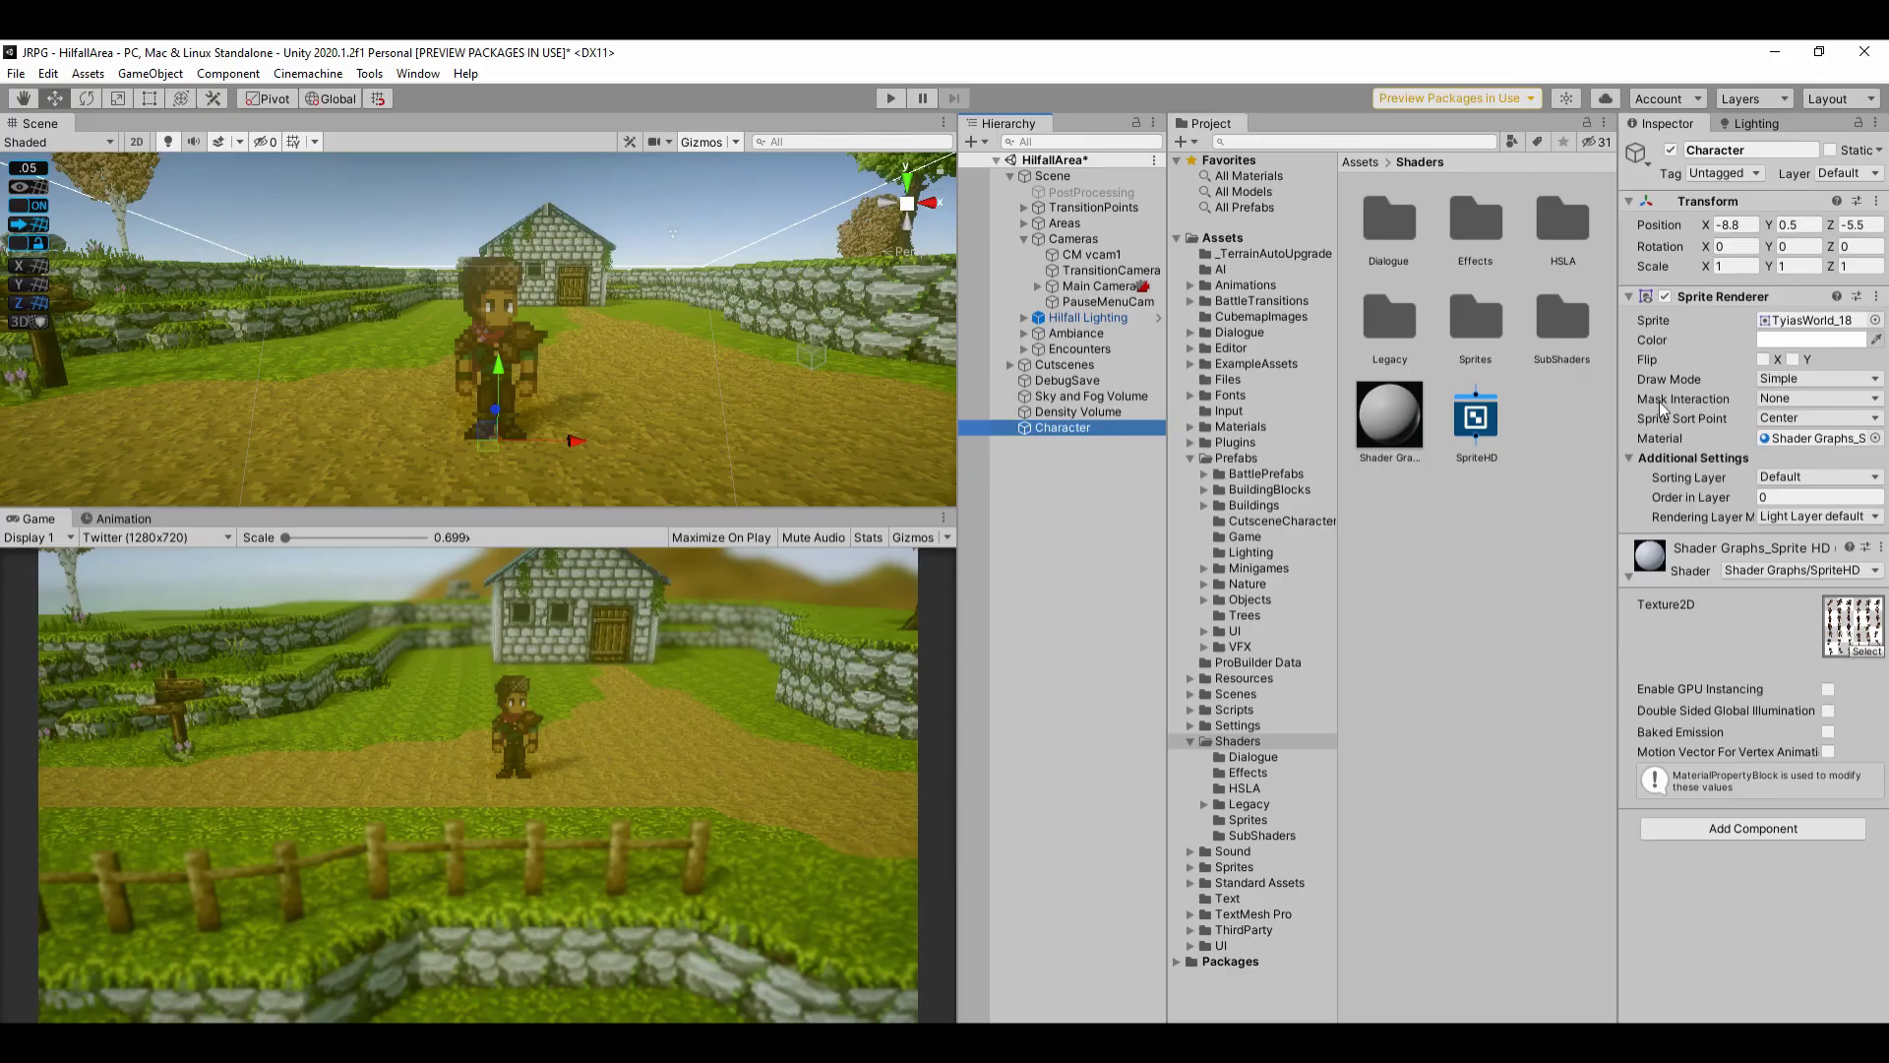
- Retest the Character sprite by toggling Flip X repeatedly, leaving the flip enabled
click(1773, 360)
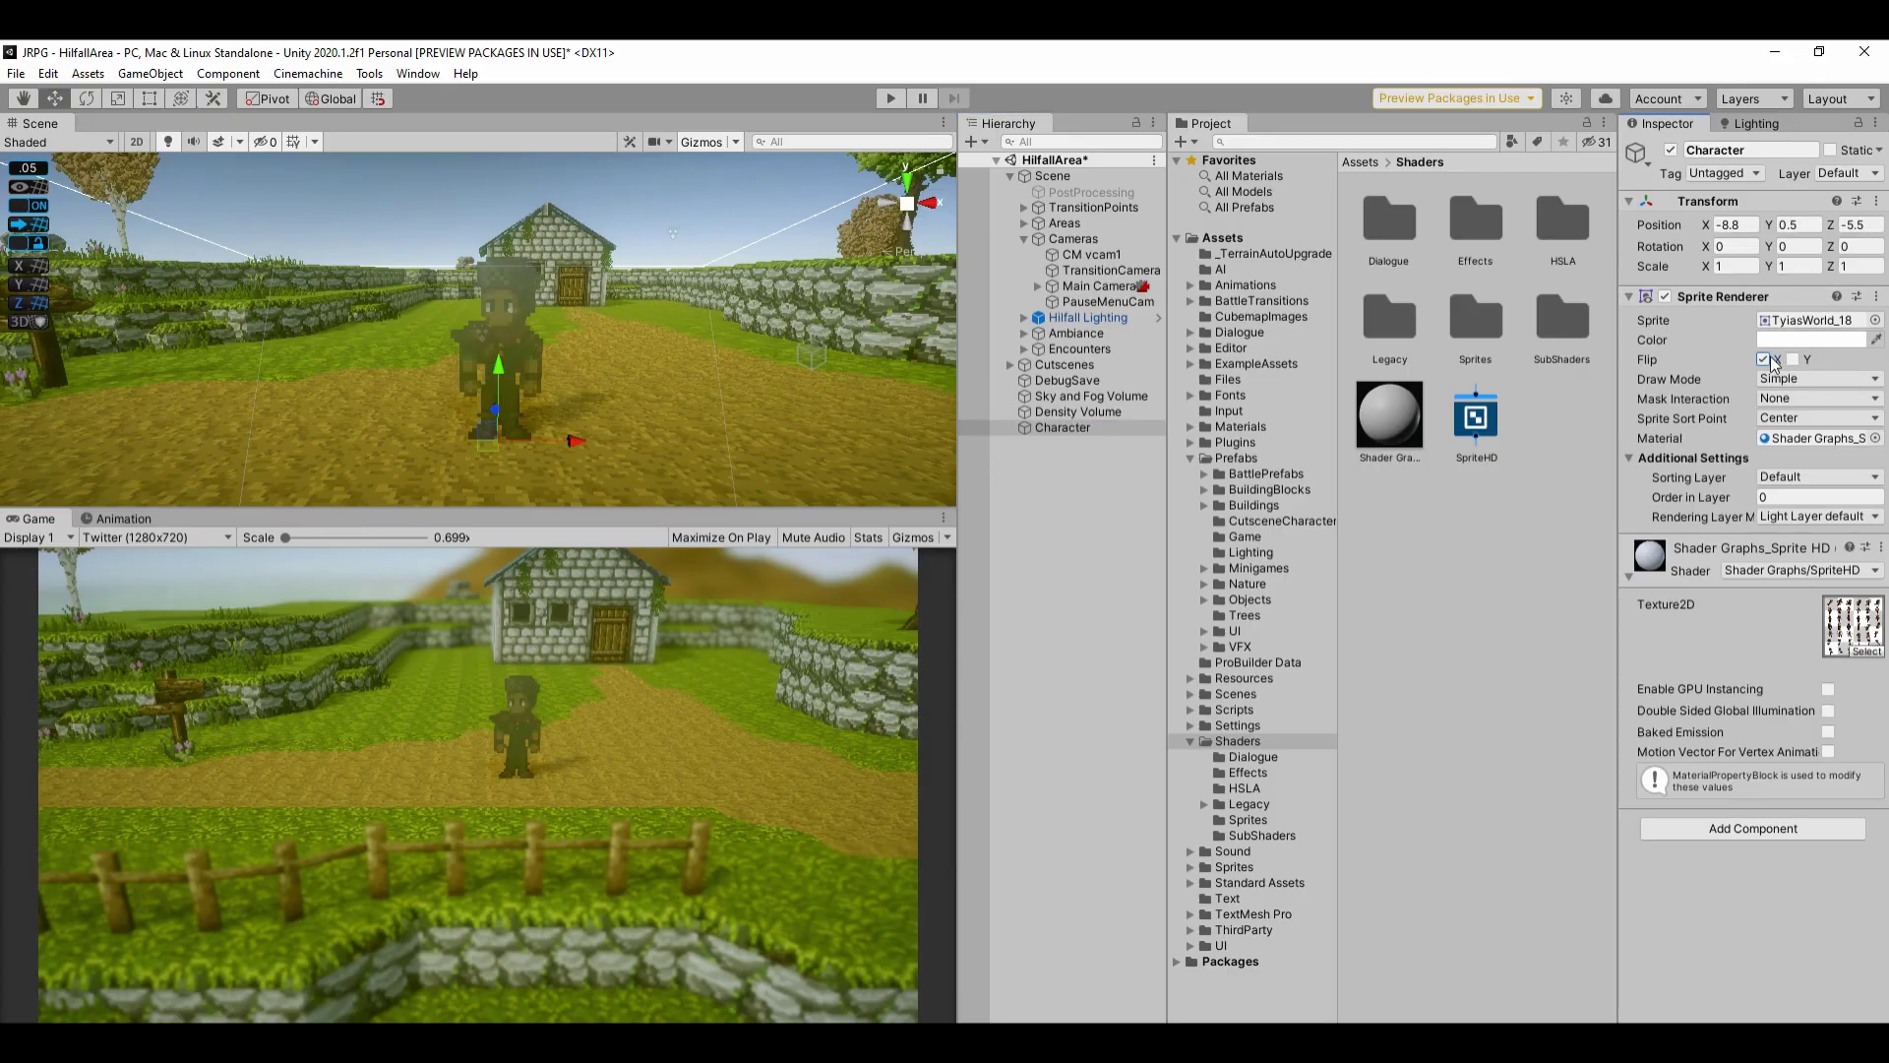
click(1767, 360)
click(1767, 360)
click(1766, 360)
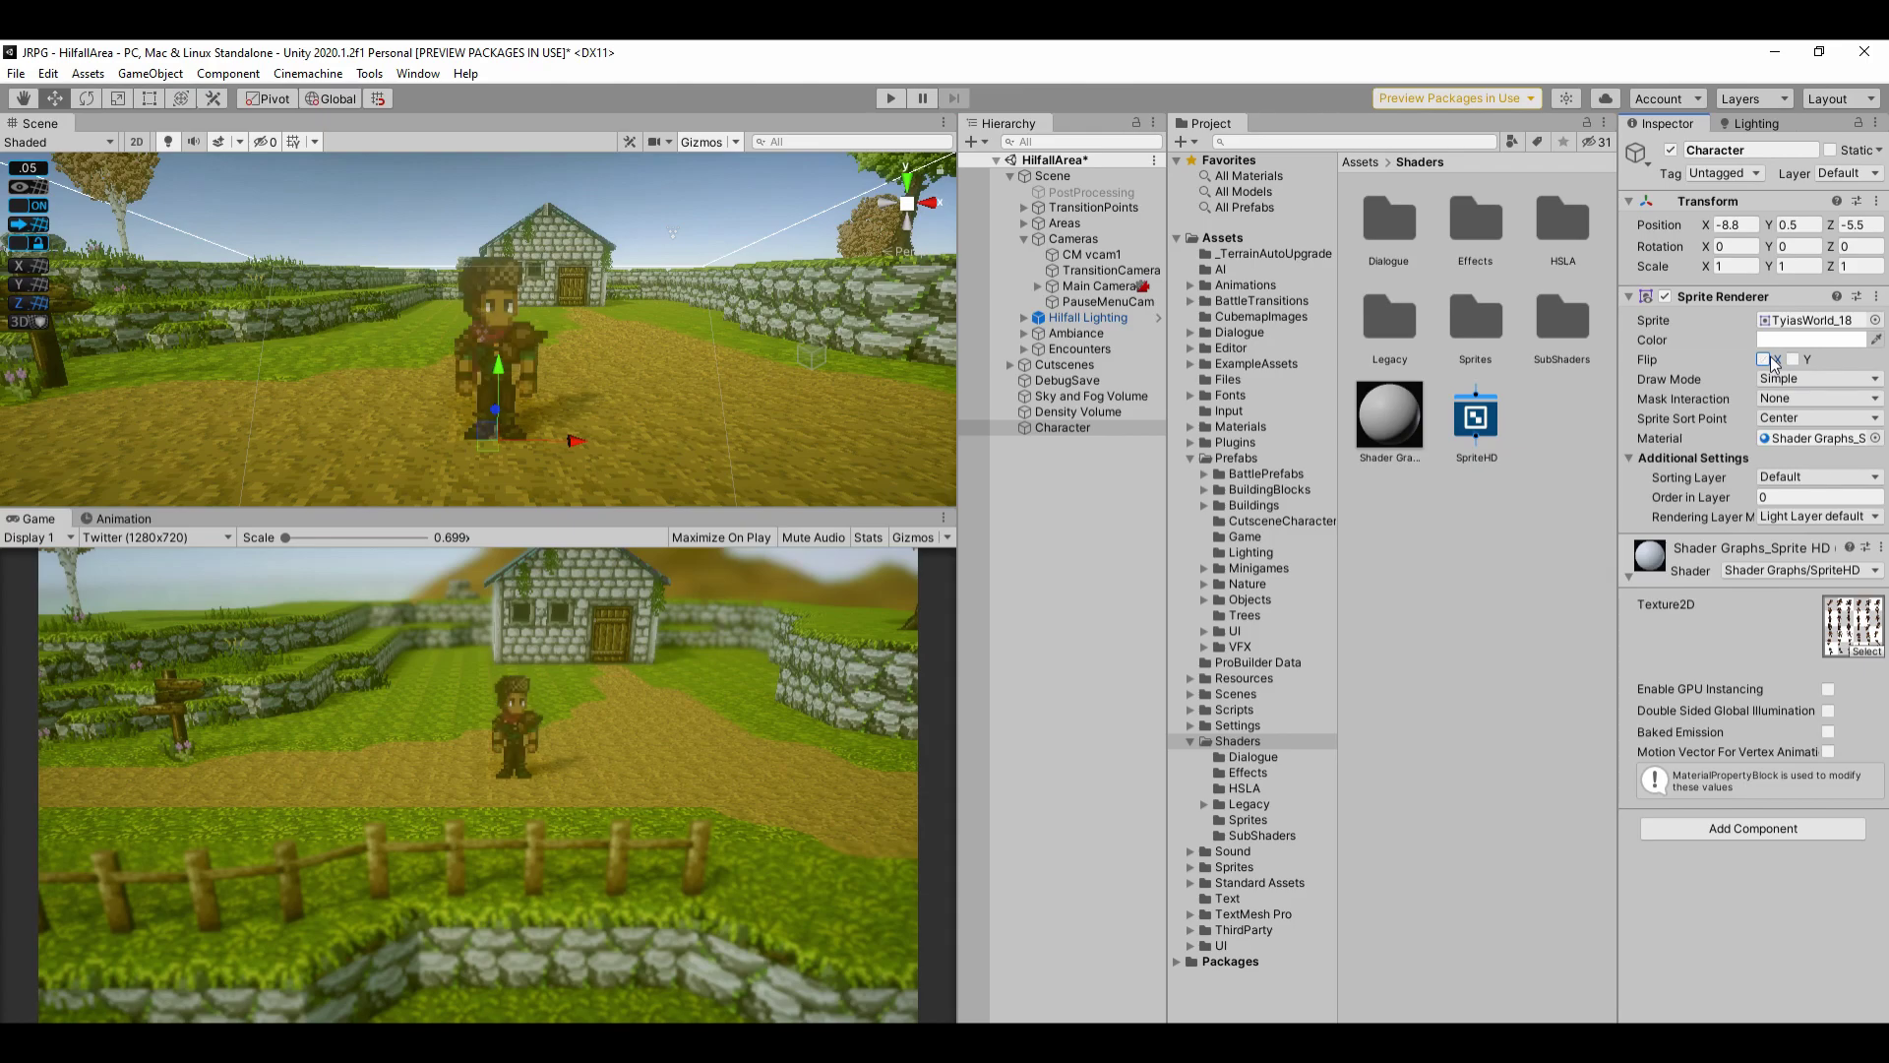
click(1766, 360)
click(1766, 360)
click(1766, 360)
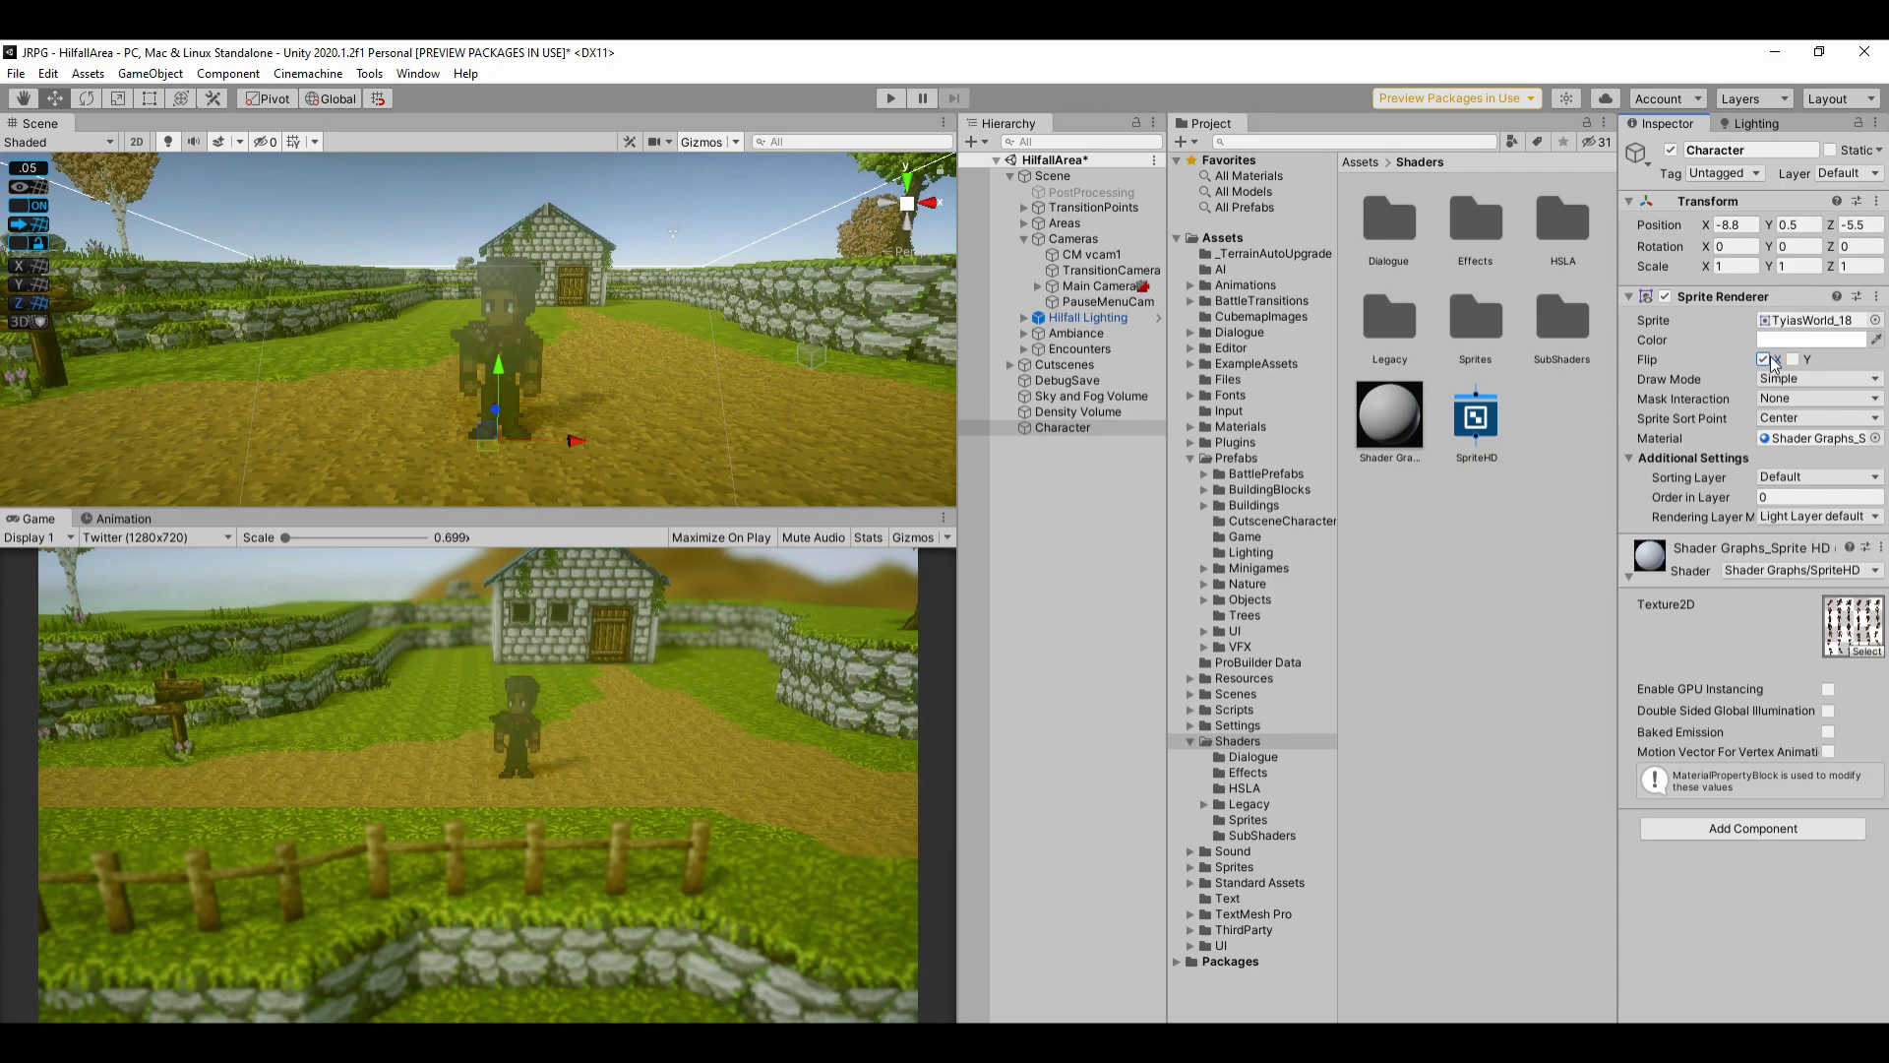
- Toggle Flip X once more on the Character's Sprite Renderer to check the sprite
click(1766, 360)
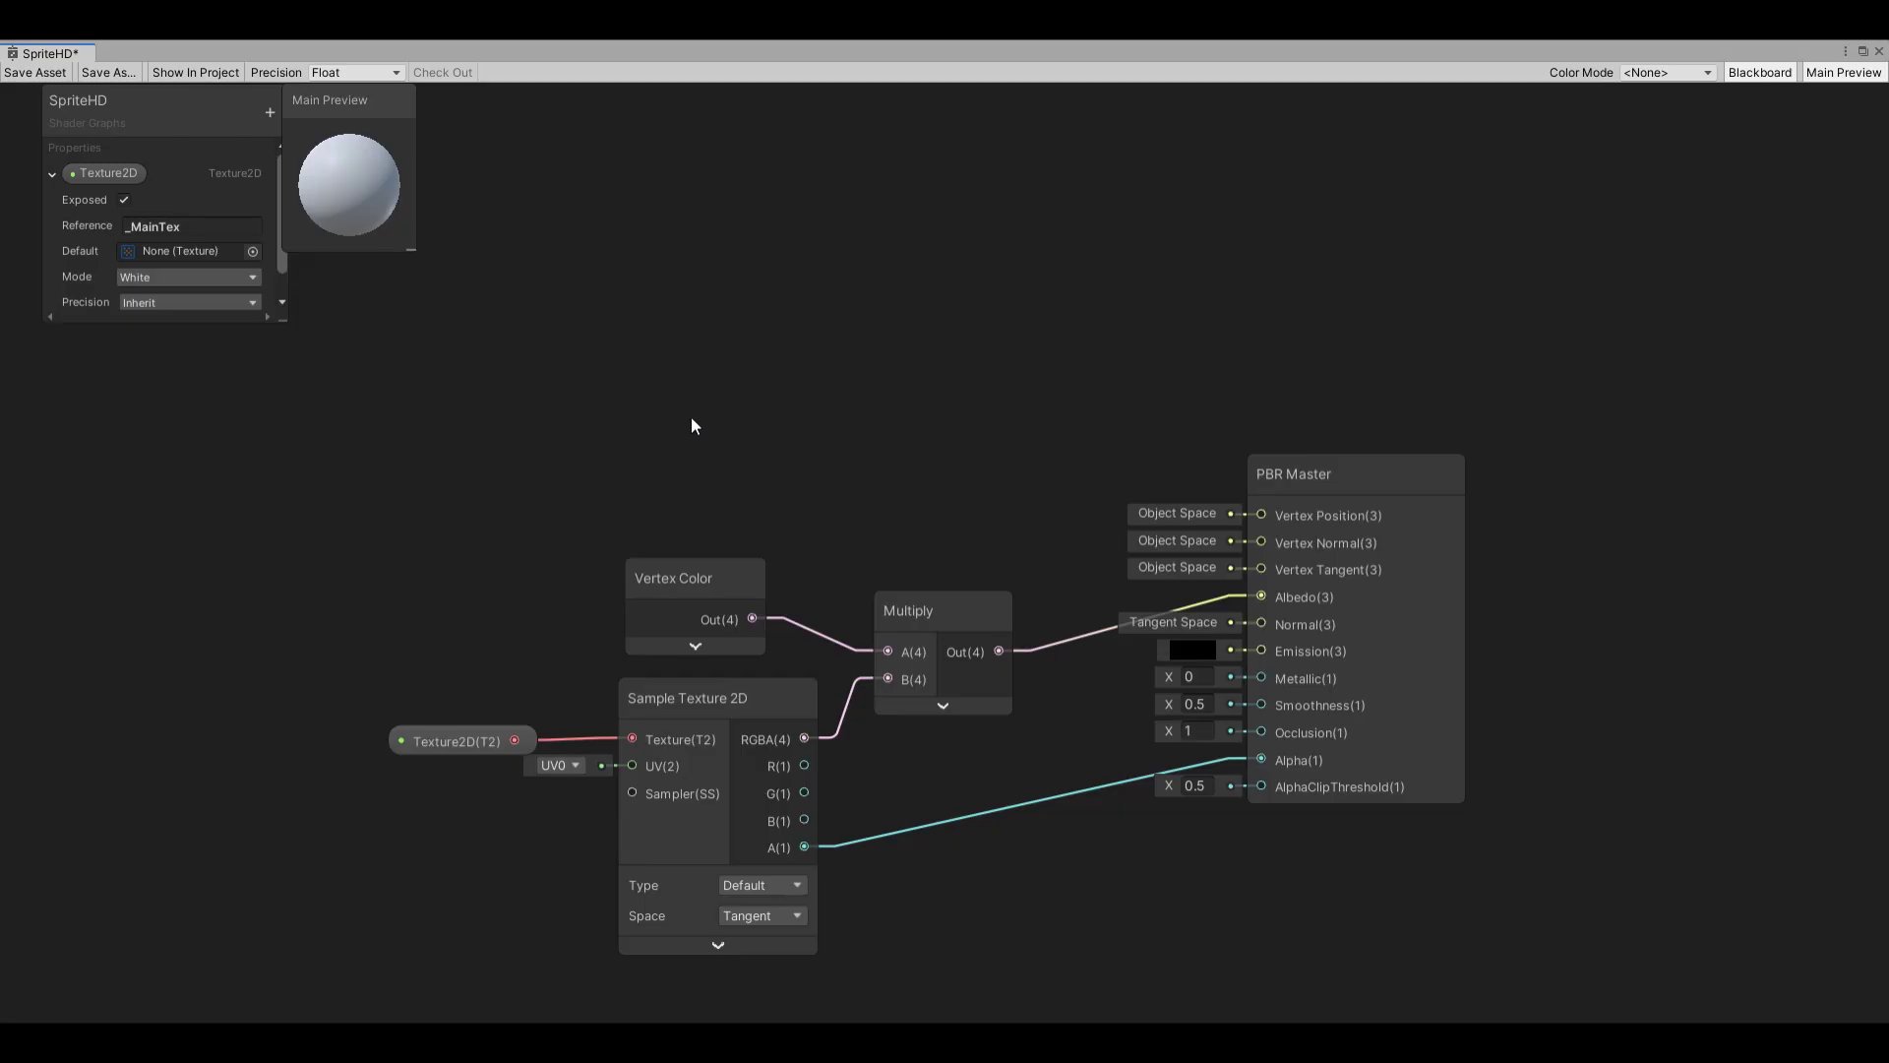
- Add a Normal Vector node above Vertex Color in the SpriteHD graph, collapse its preview and set its Space to Object
key(space)
text(norm)
click(810, 680)
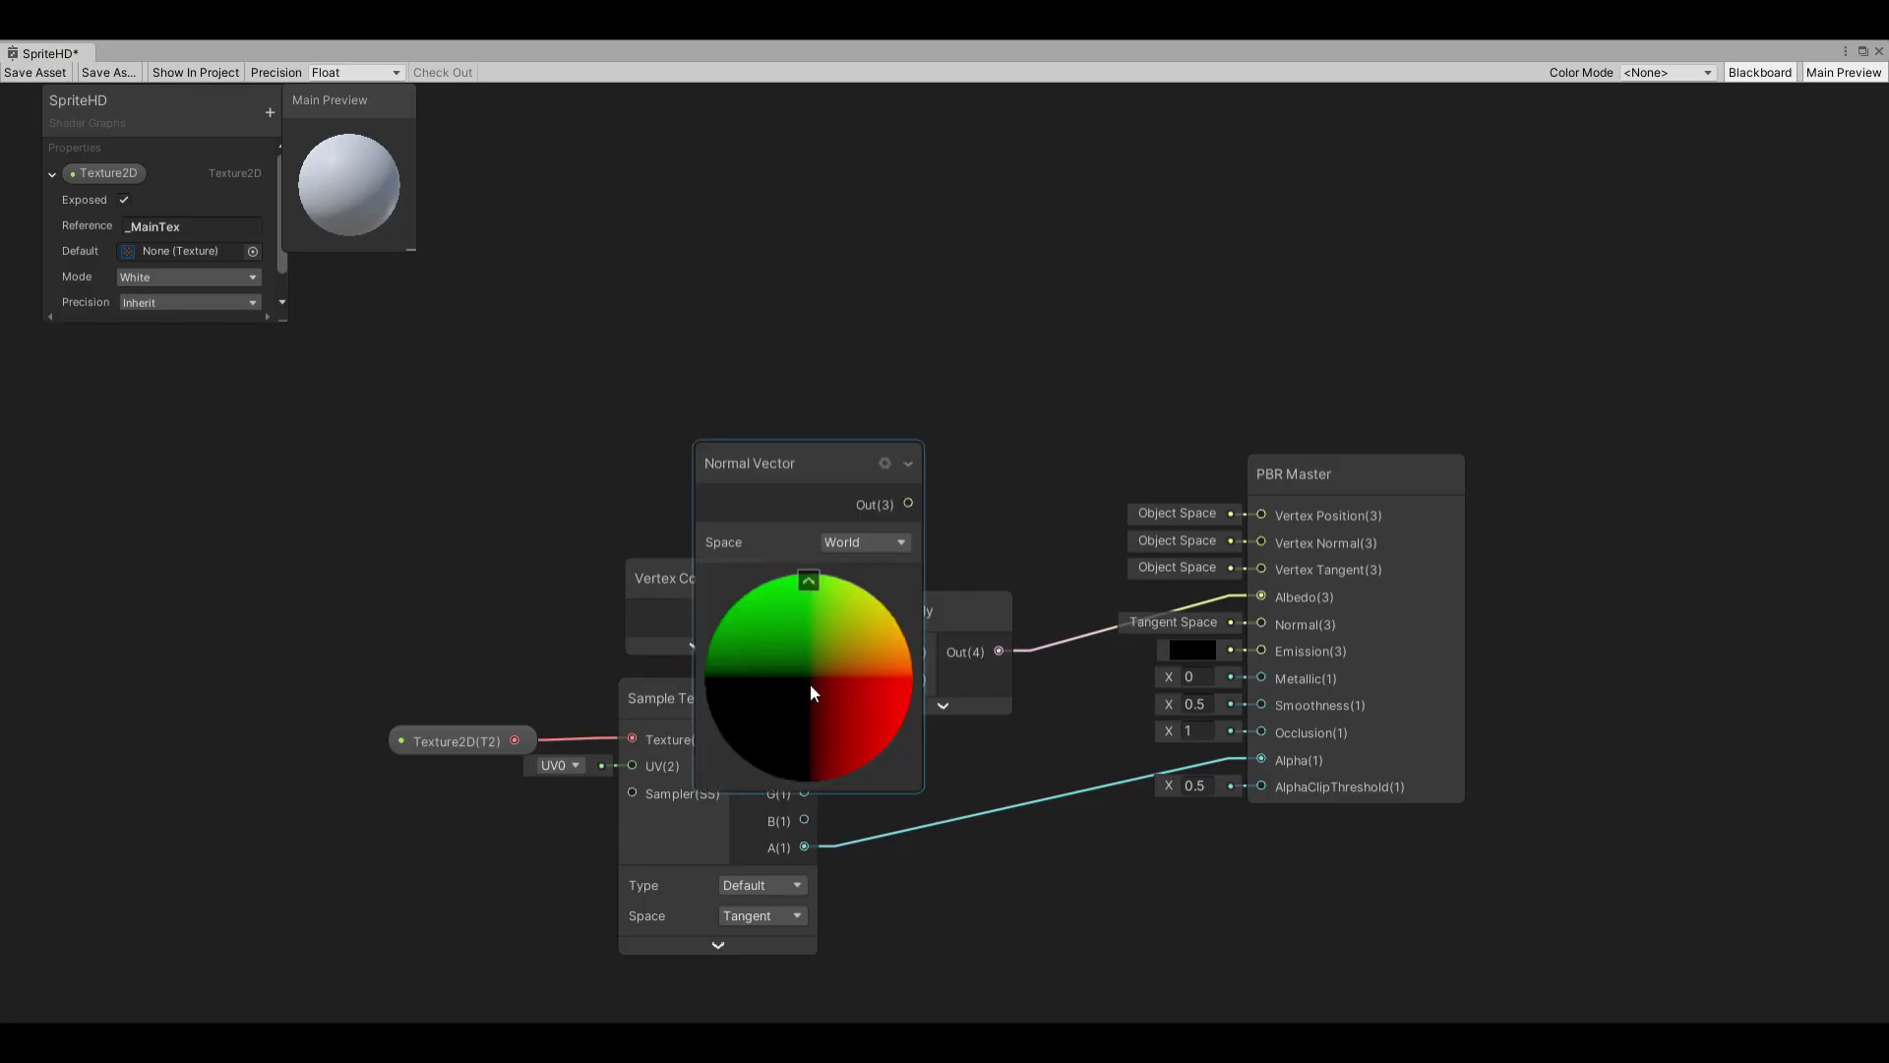
drag(781, 457, 647, 337)
click(669, 463)
click(723, 425)
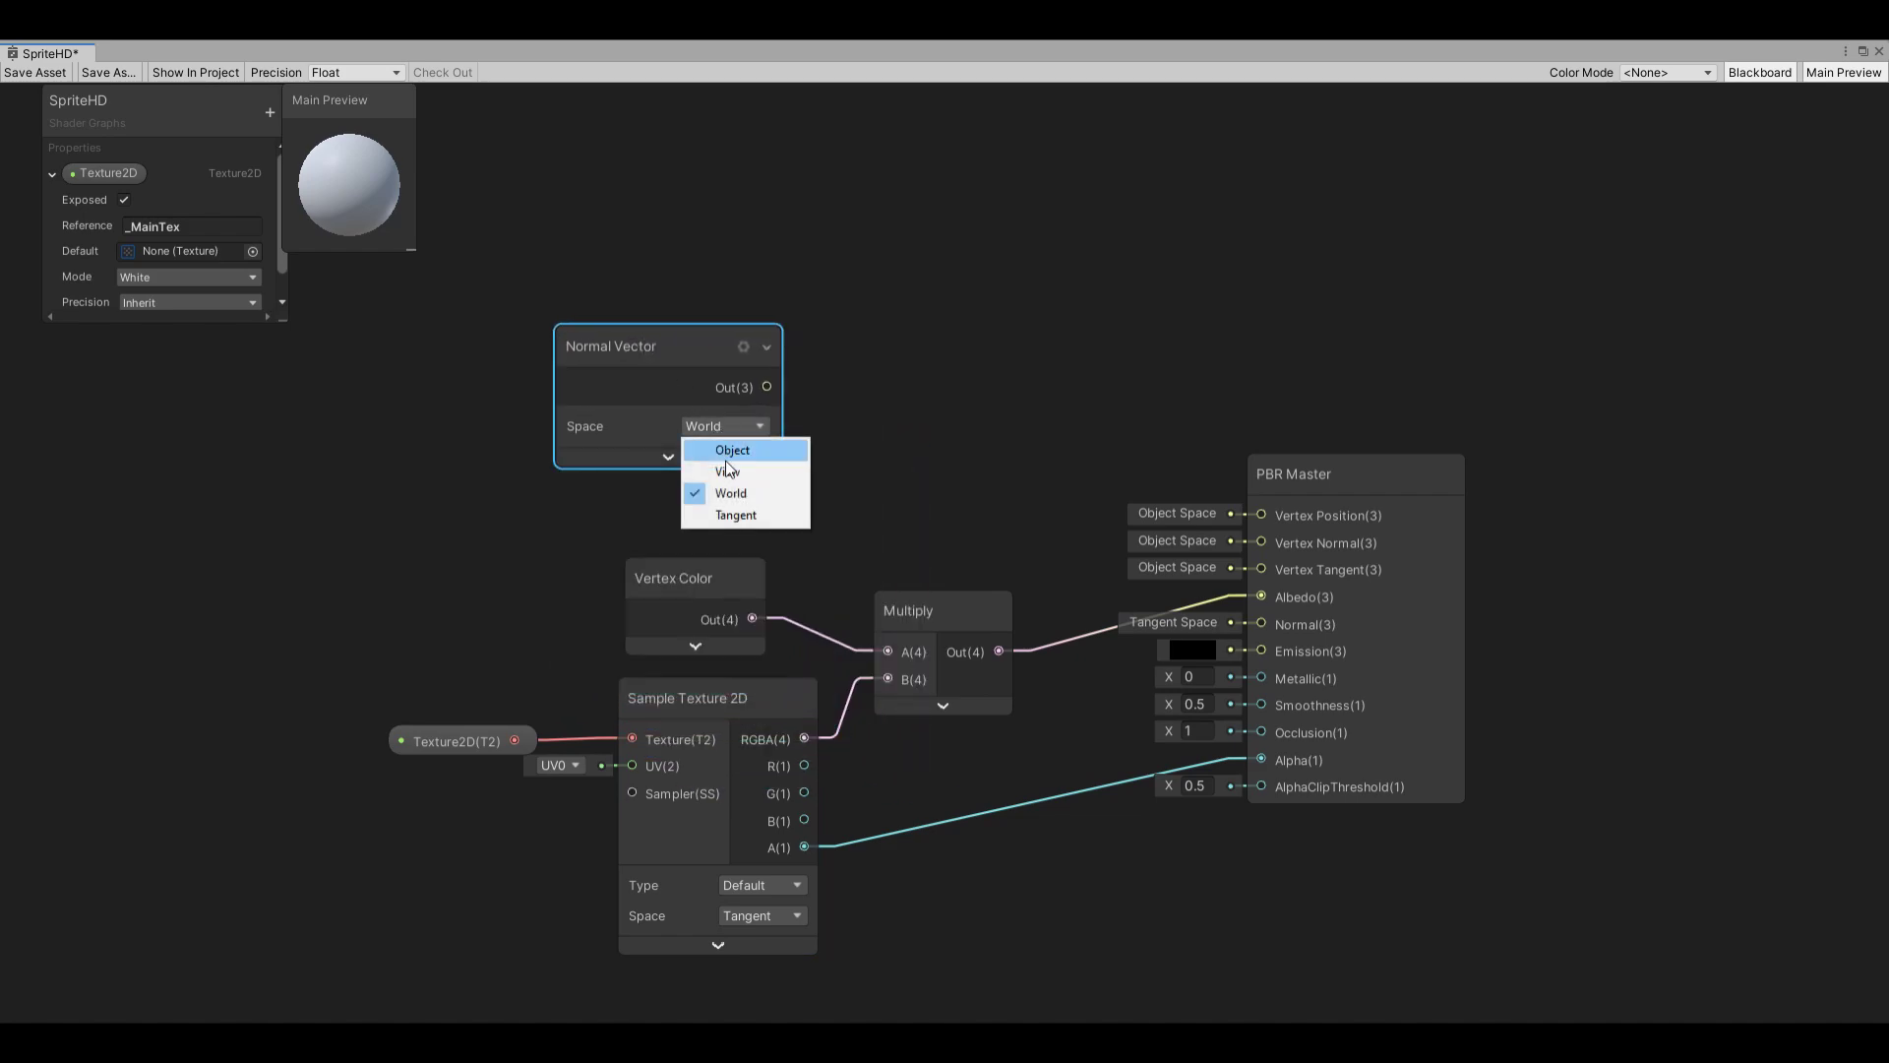
click(705, 444)
drag(679, 330, 625, 355)
- Add an Is Front Face node and place it just above the Normal Vector node
right_click(590, 230)
click(640, 241)
text(front)
click(730, 317)
drag(623, 272, 603, 274)
- Add a Branch node with Is Front Face feeding its Predicate and Normal Vector feeding its True input
right_click(903, 294)
click(972, 309)
text(branch)
click(968, 384)
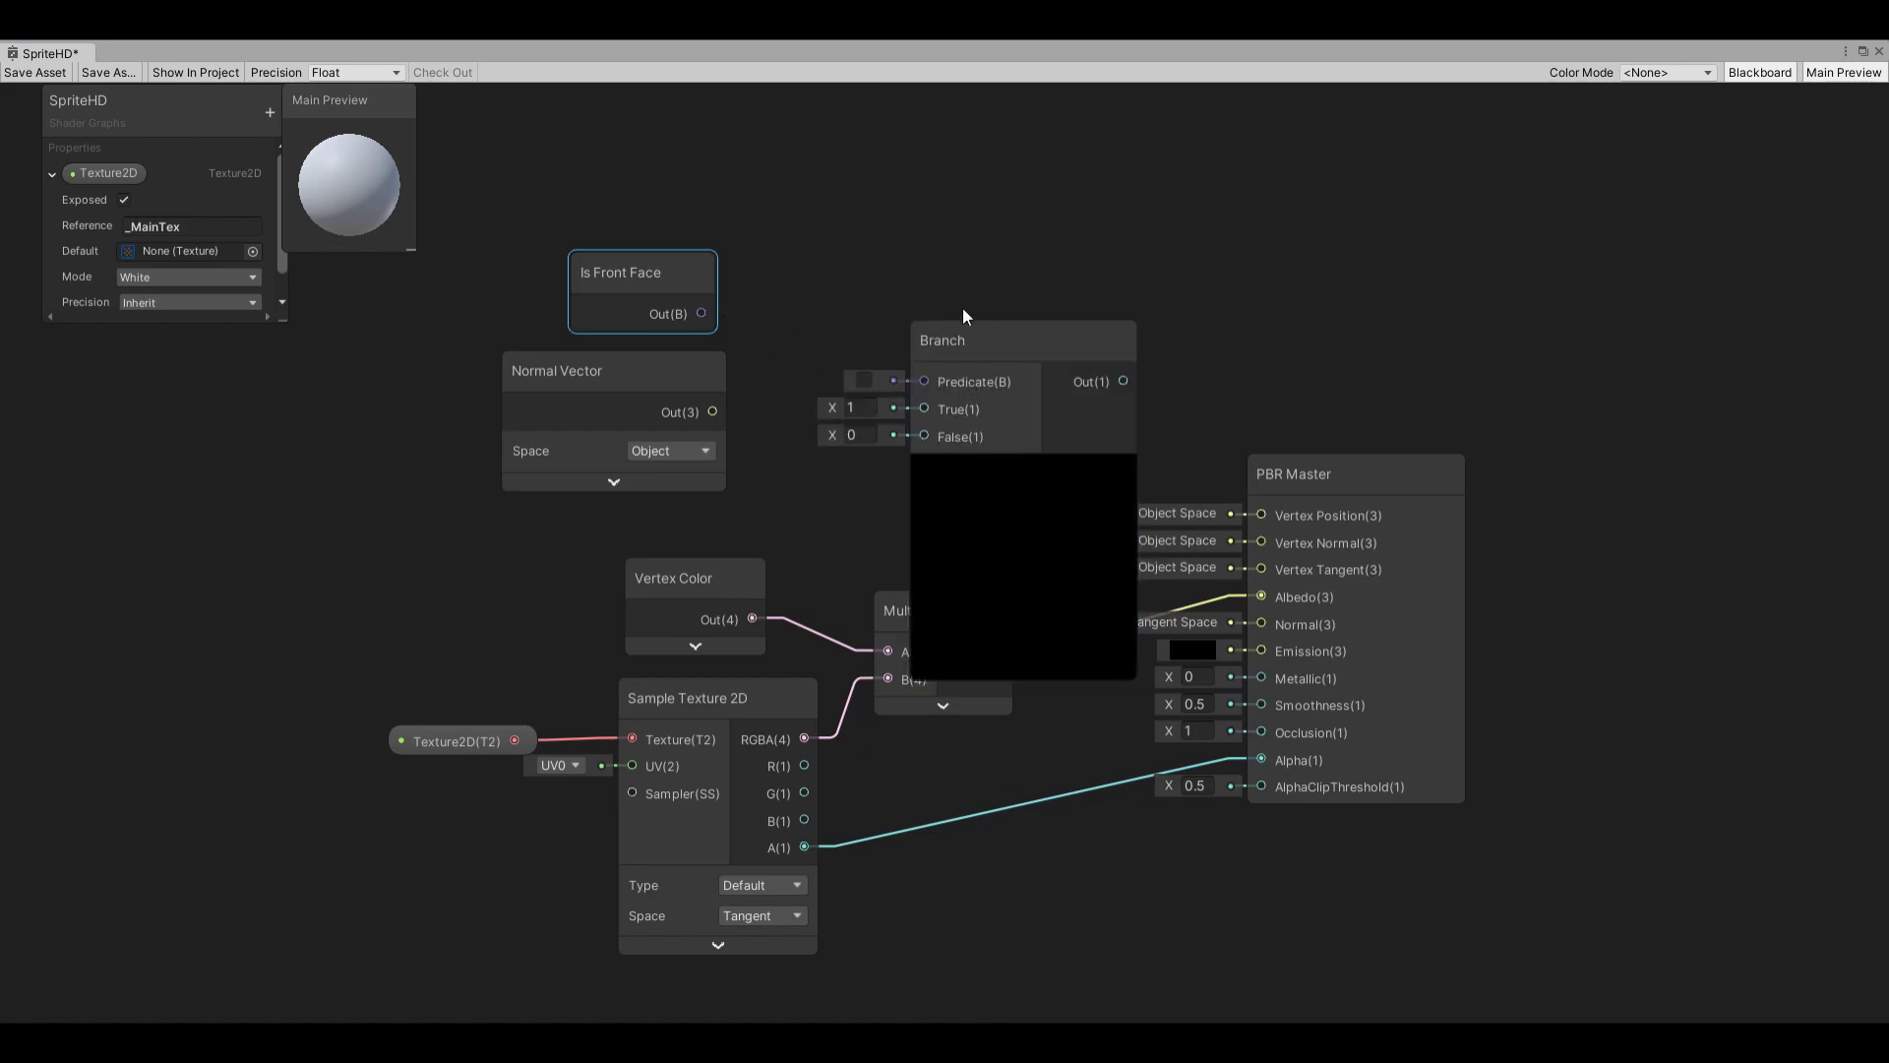
drag(930, 334, 896, 271)
drag(701, 313, 871, 318)
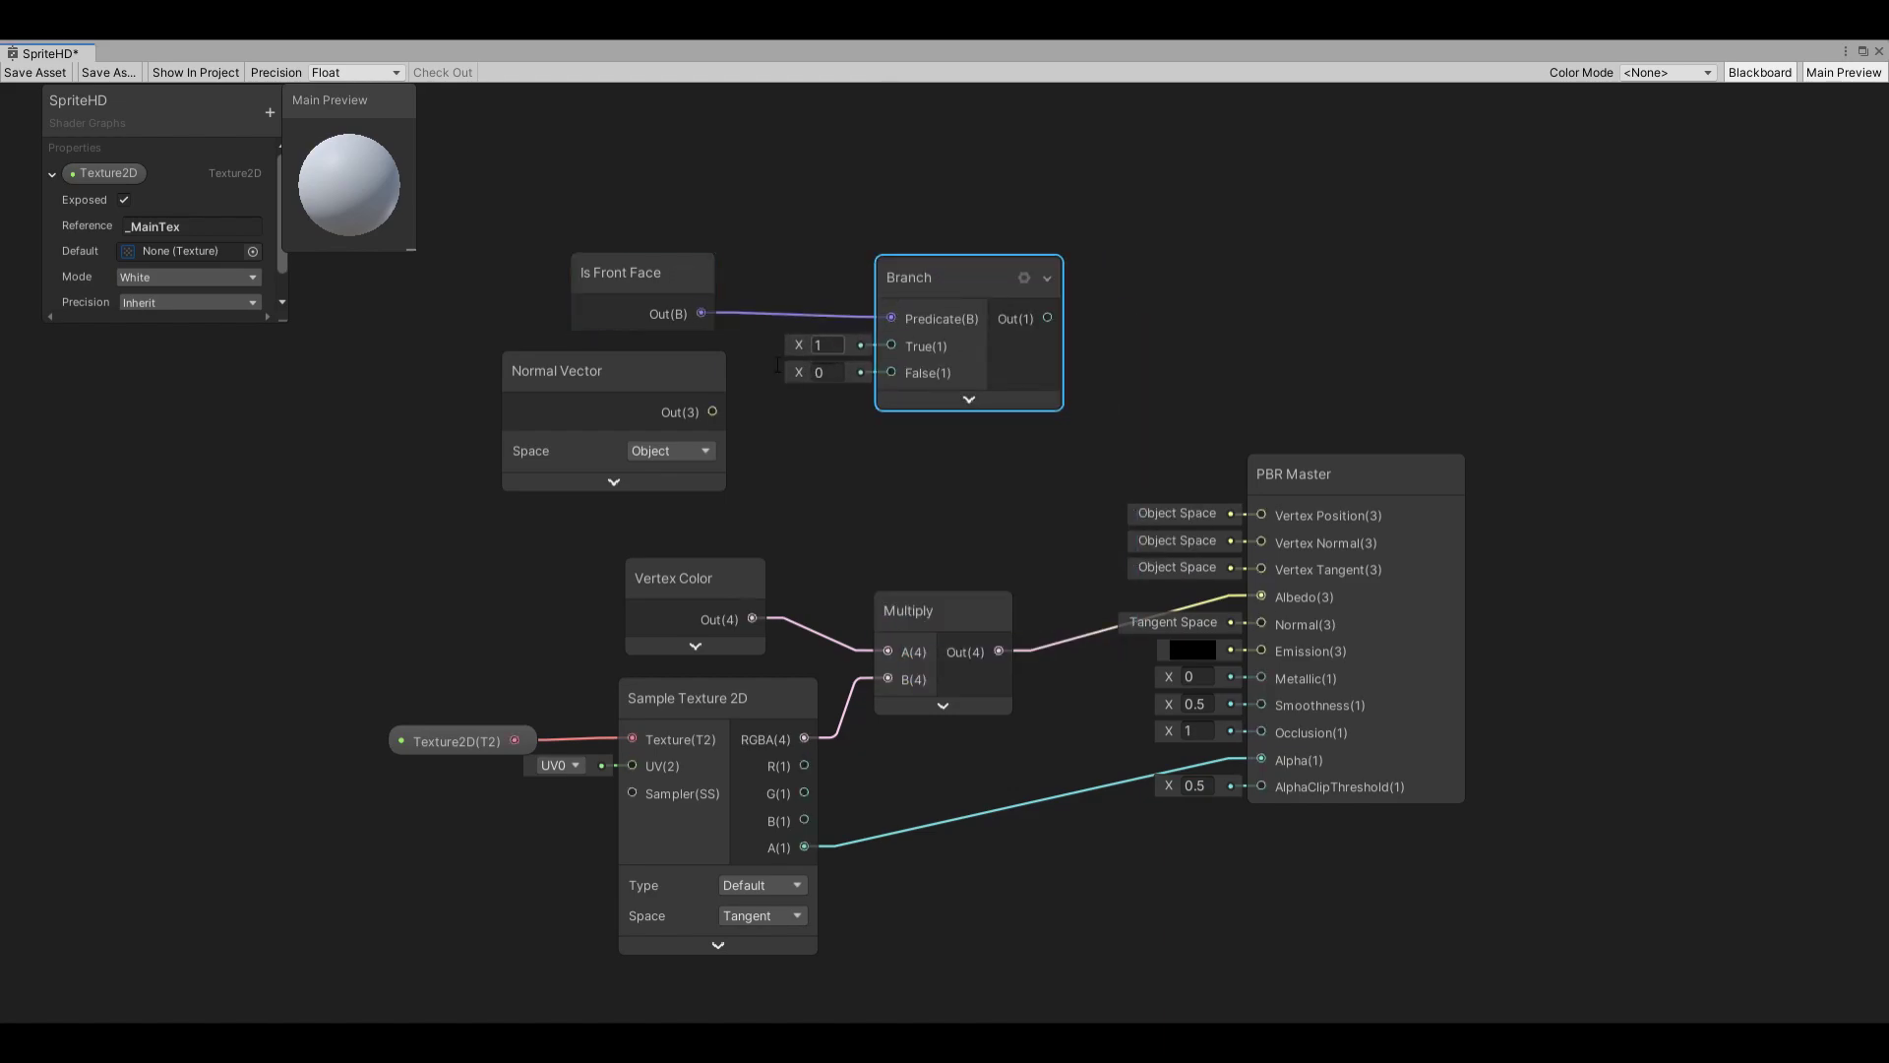
drag(712, 412, 968, 292)
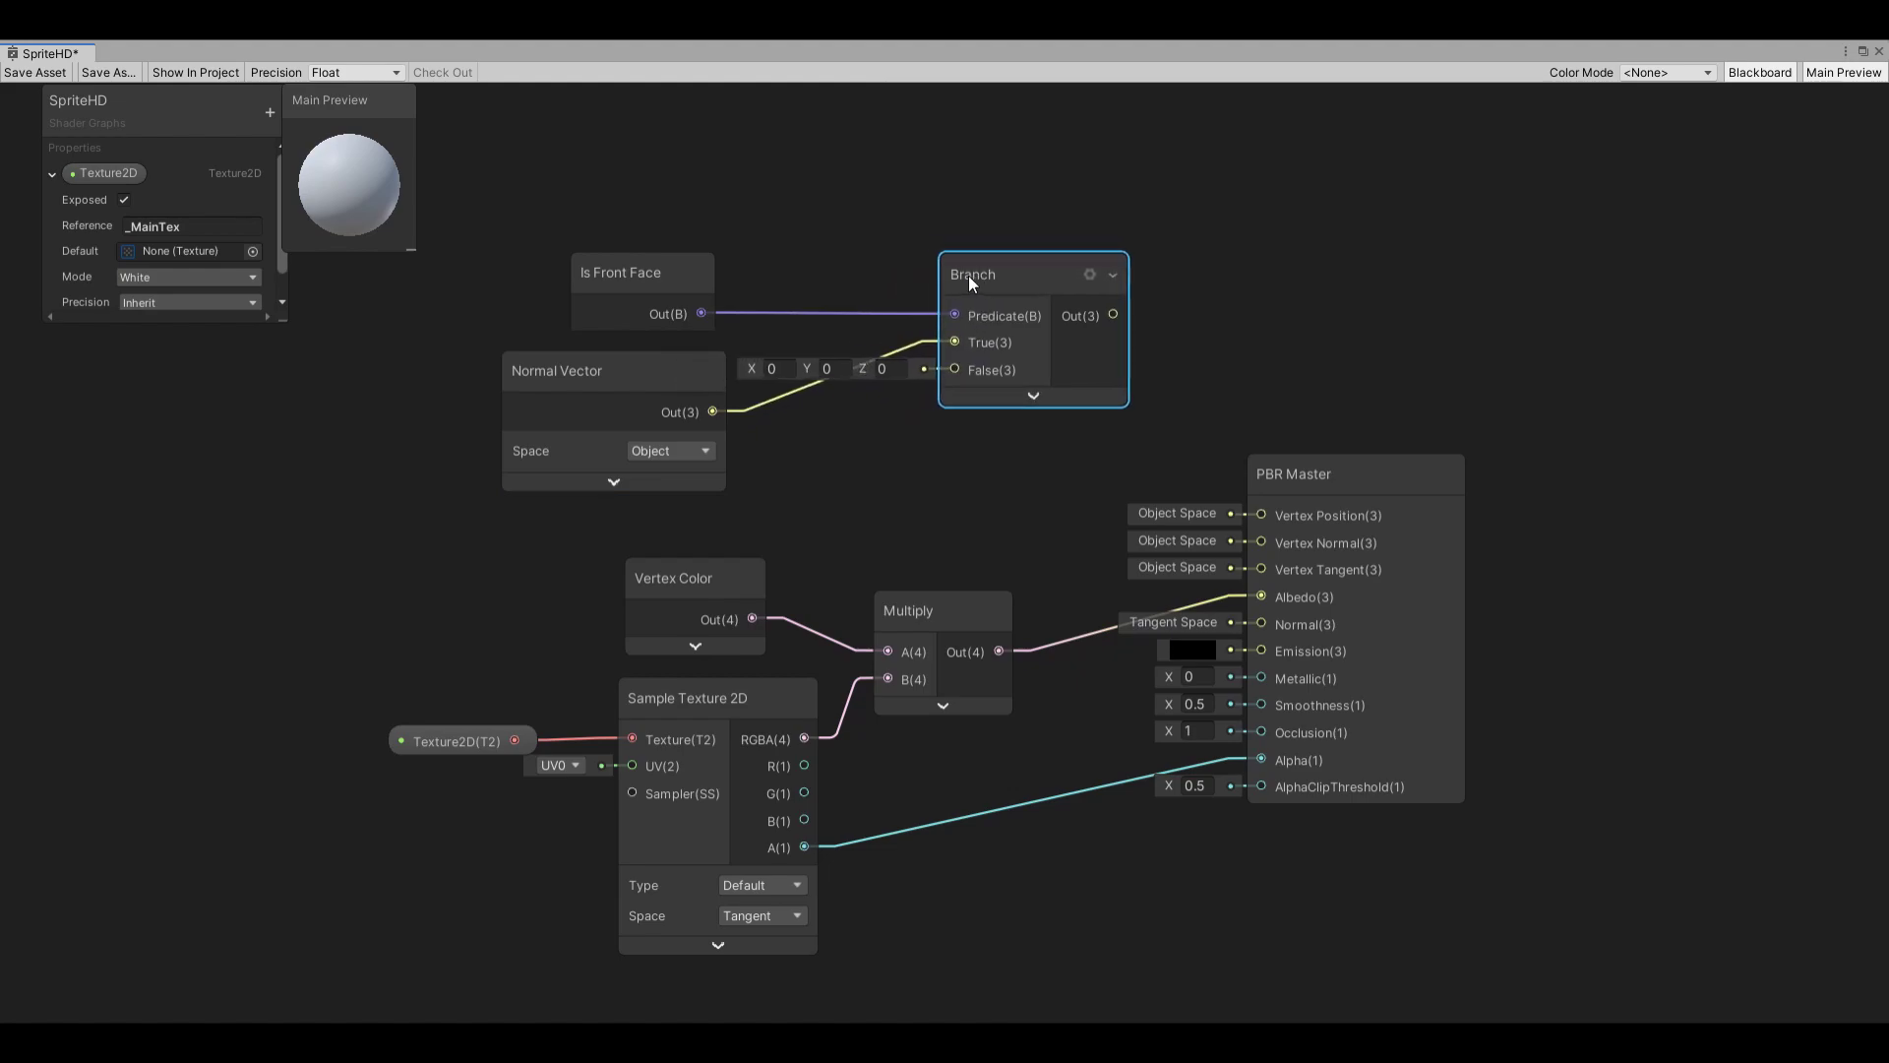
- Multiply the Normal Vector output by -1 on X, Y and Z in a new Multiply node and feed the result to the Branch's False input
drag(712, 411, 780, 449)
text(mul)
click(845, 538)
click(589, 496)
text(-1)
key(Tab)
text(-1)
key(Tab)
text(-1)
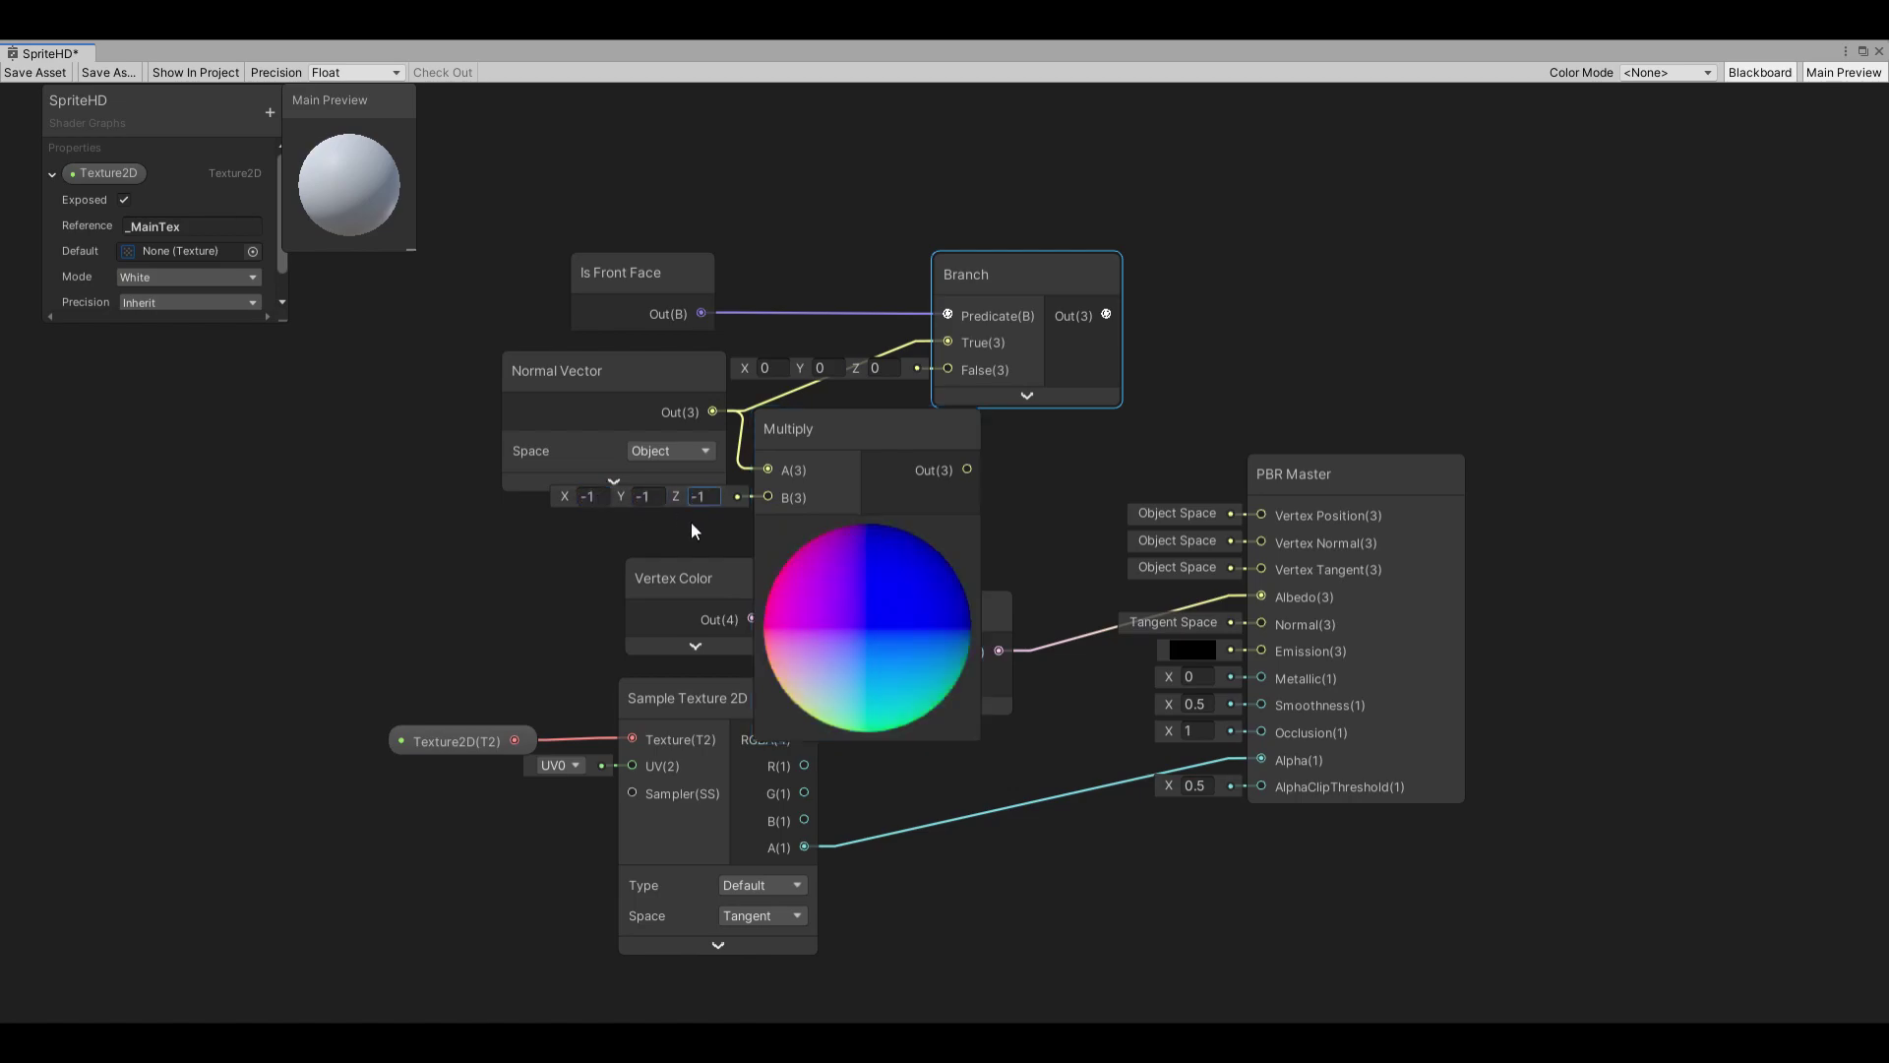
click(866, 532)
drag(880, 470, 949, 370)
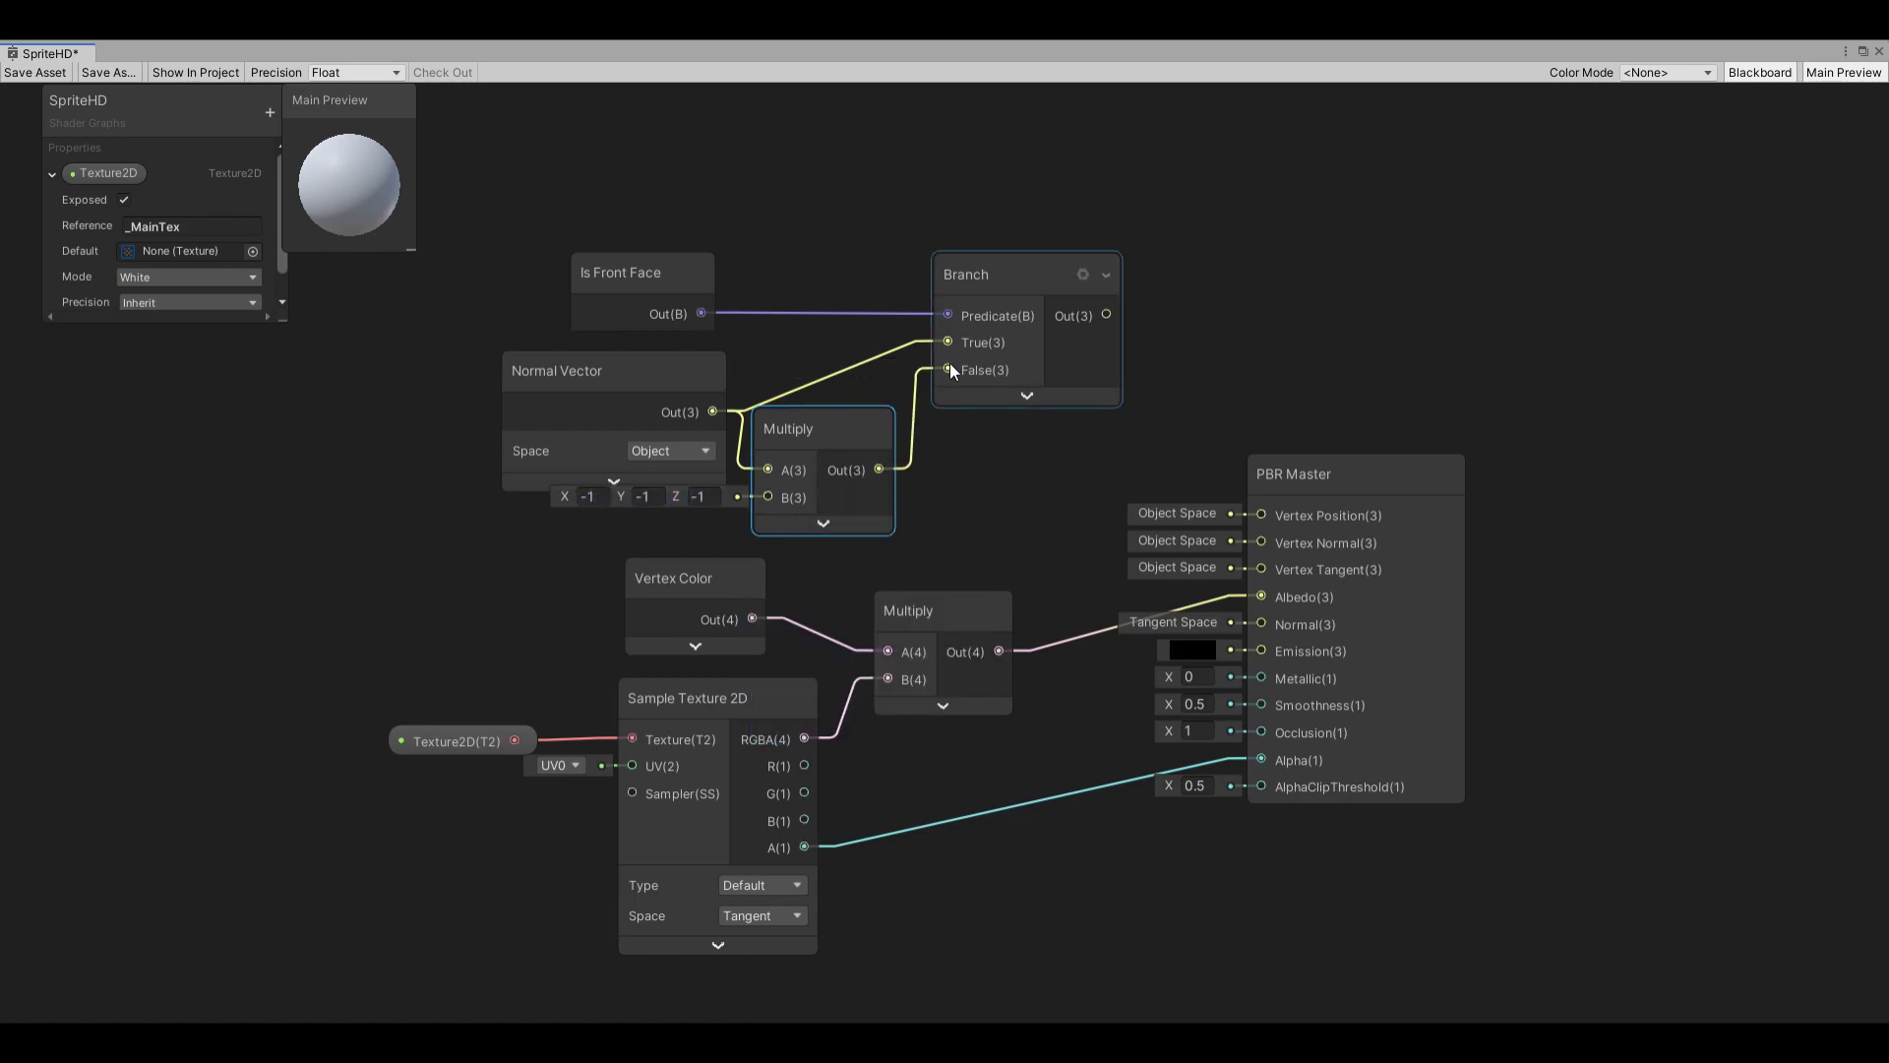
- Tidy the layout of the normal-flipping nodes and connect the Branch output to the PBR Master's Normal input
drag(492, 246, 1030, 489)
drag(1024, 287, 923, 287)
mouse_move(714, 414)
mouse_down()
mouse_move(718, 393)
mouse_move(691, 422)
mouse_up()
click(653, 416)
drag(1011, 292, 1261, 625)
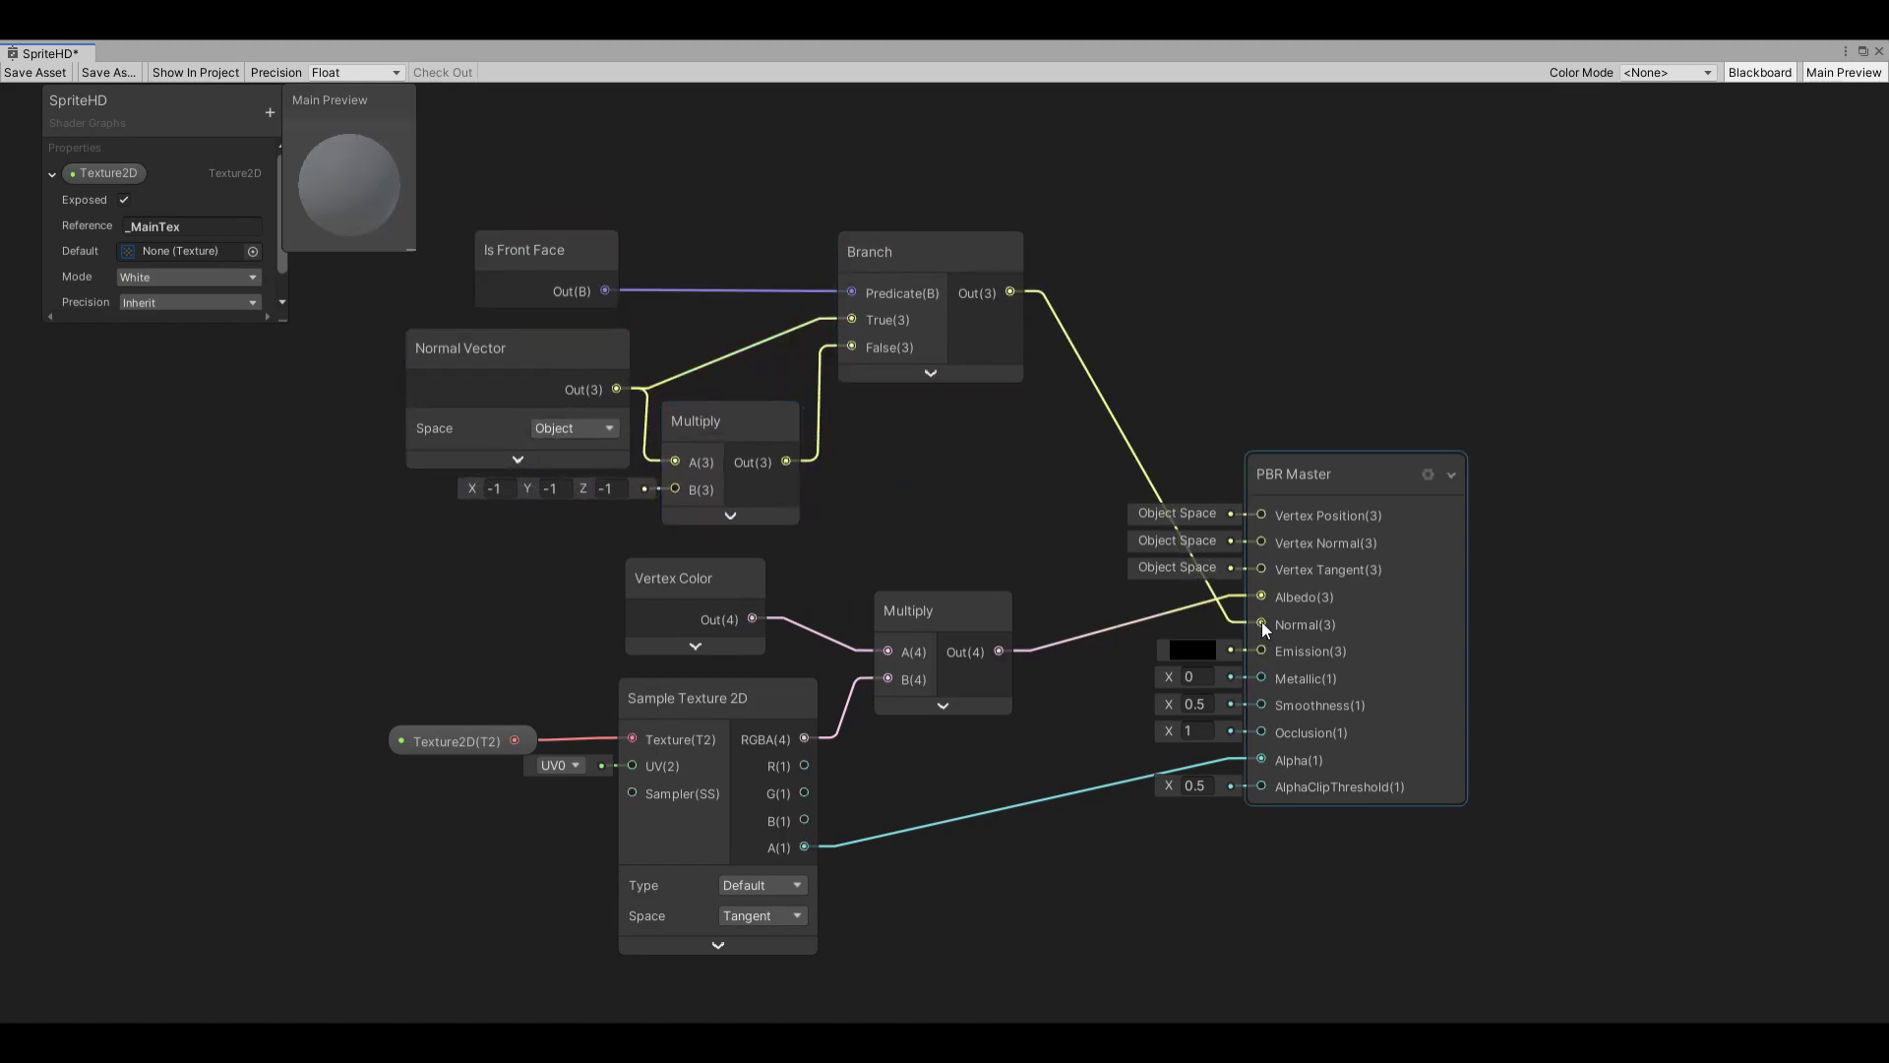
- Set the PBR Master's Fragment Normal Space to Object
click(1427, 476)
click(1678, 627)
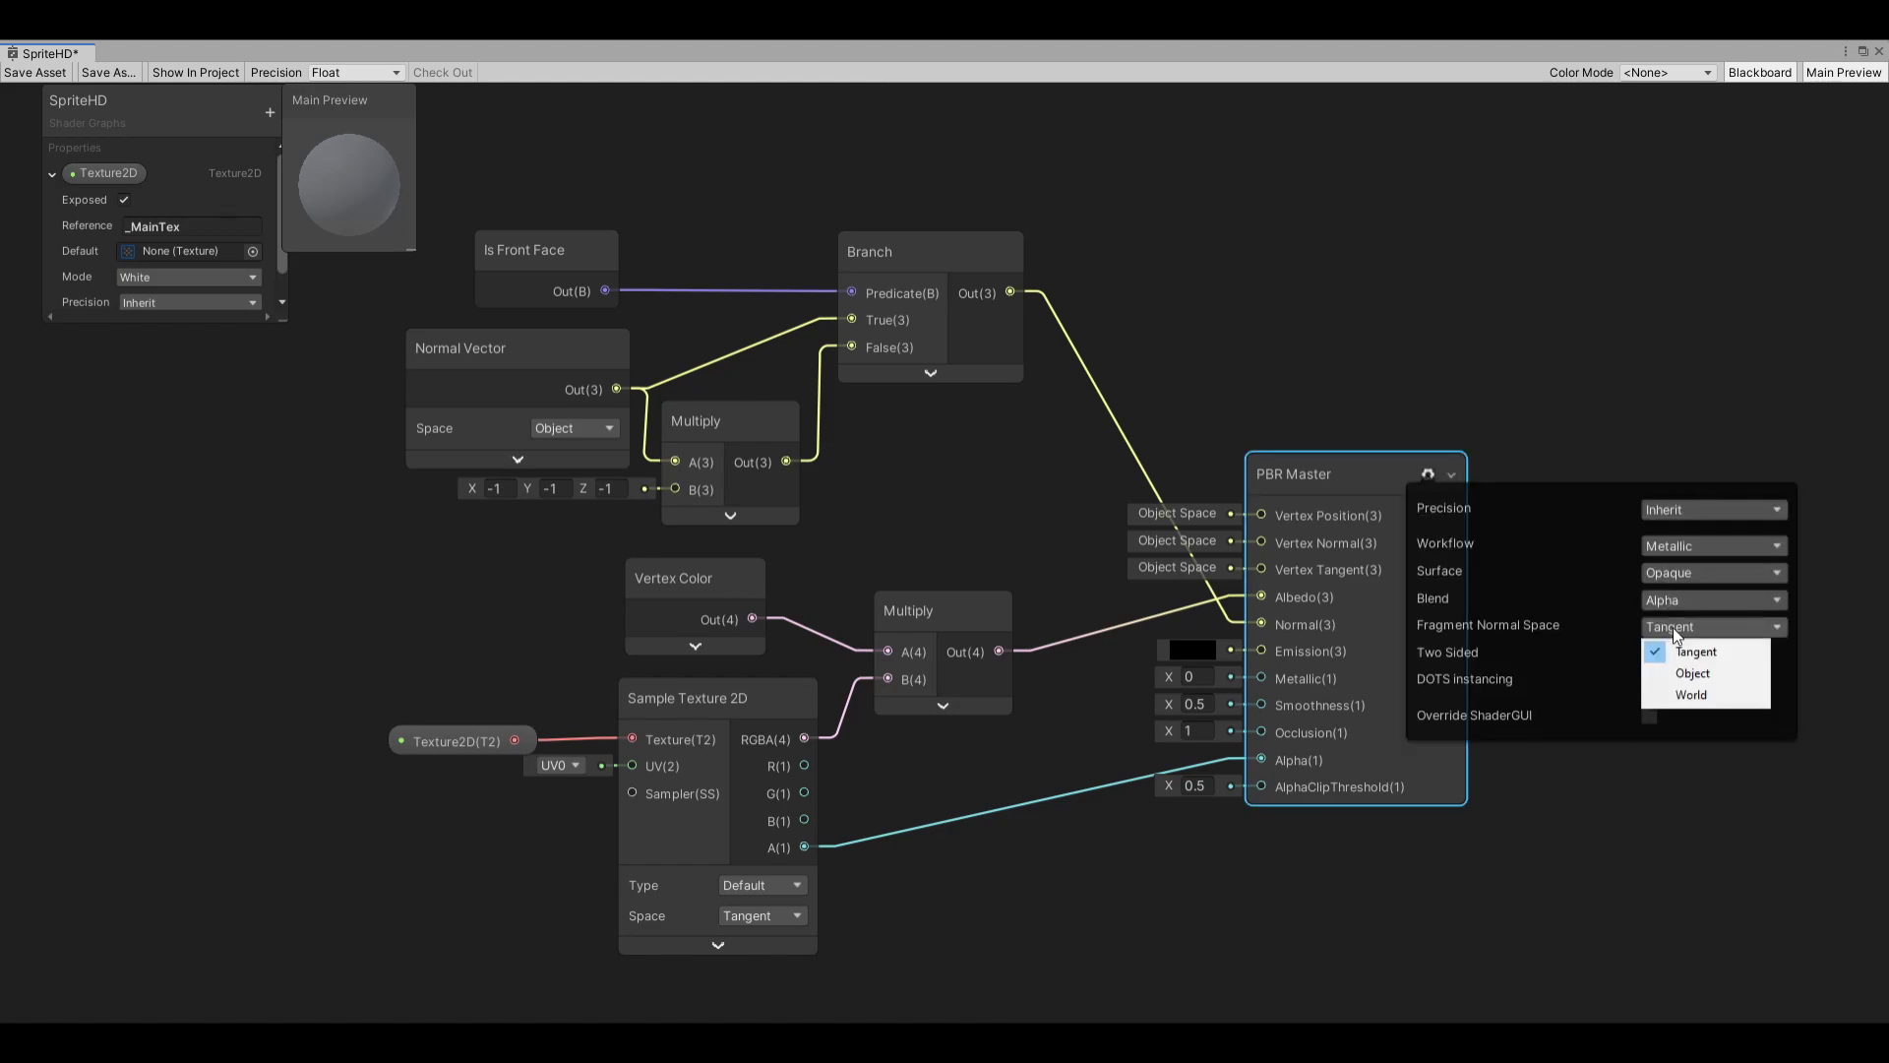
click(1679, 669)
click(1466, 401)
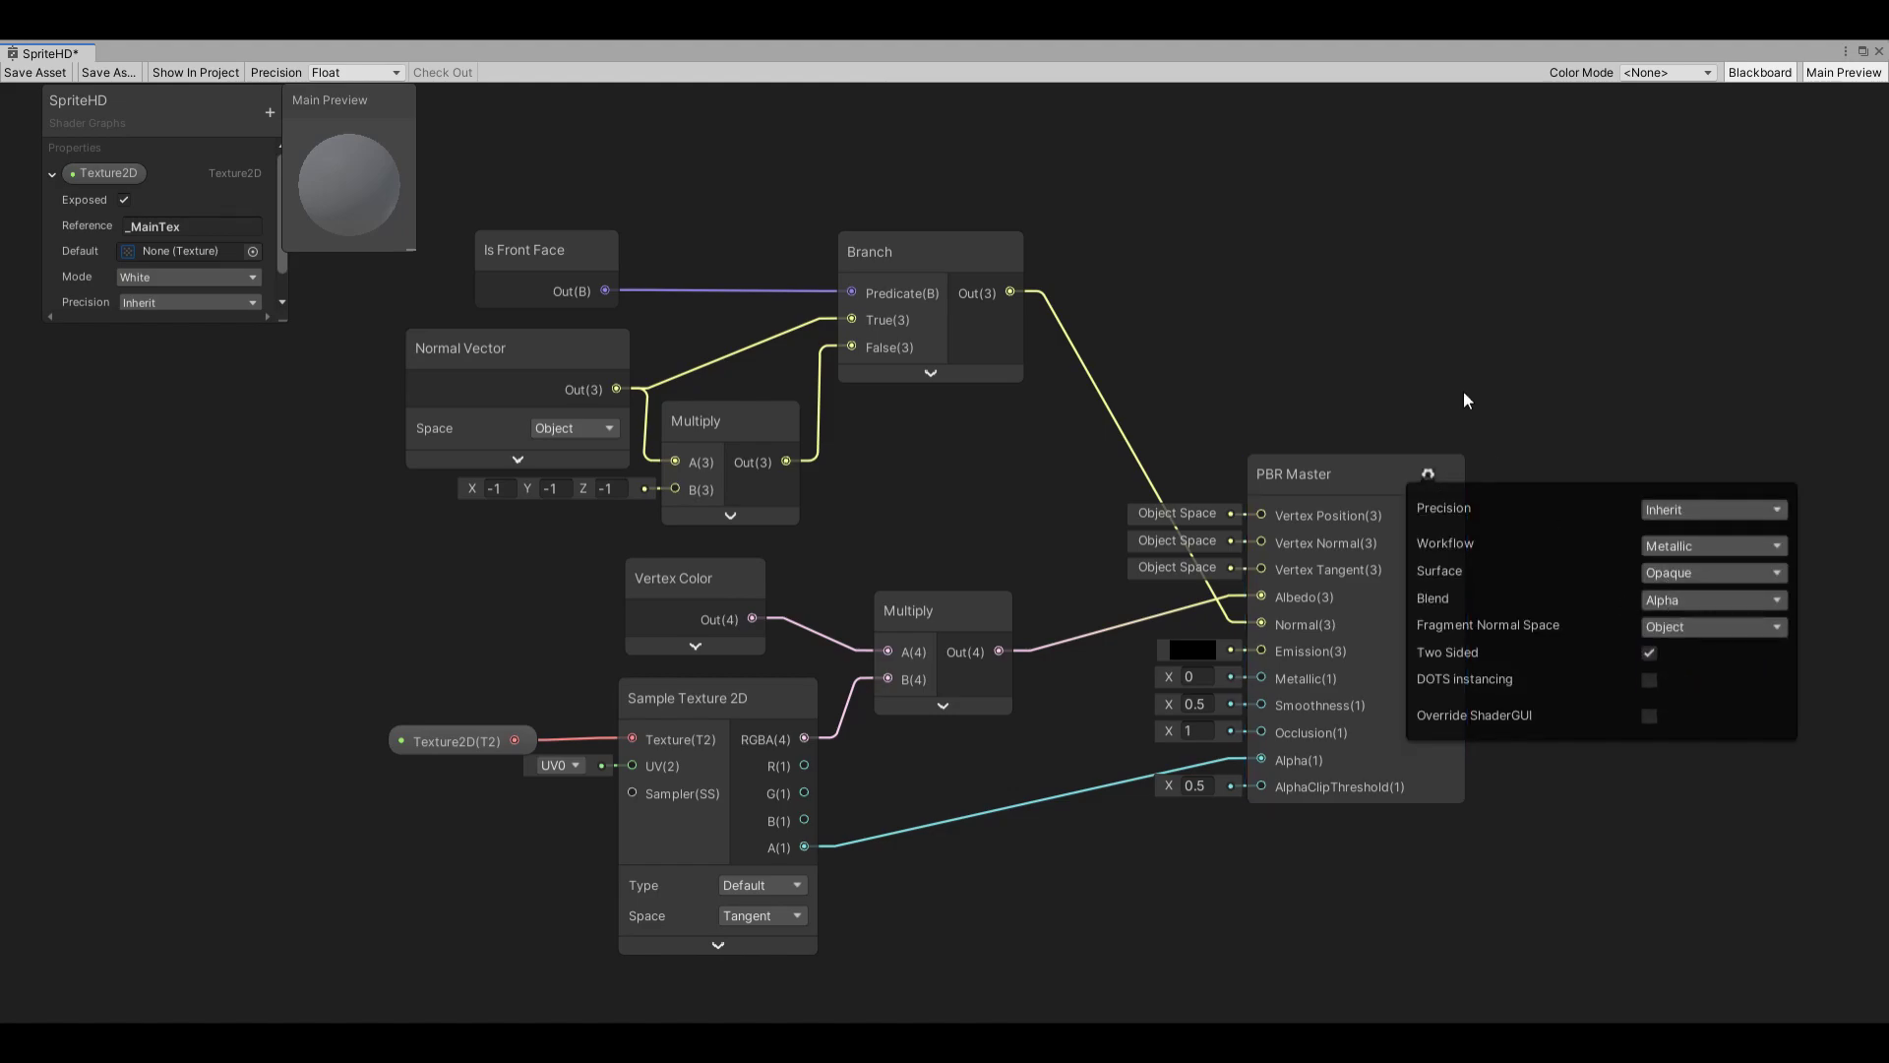